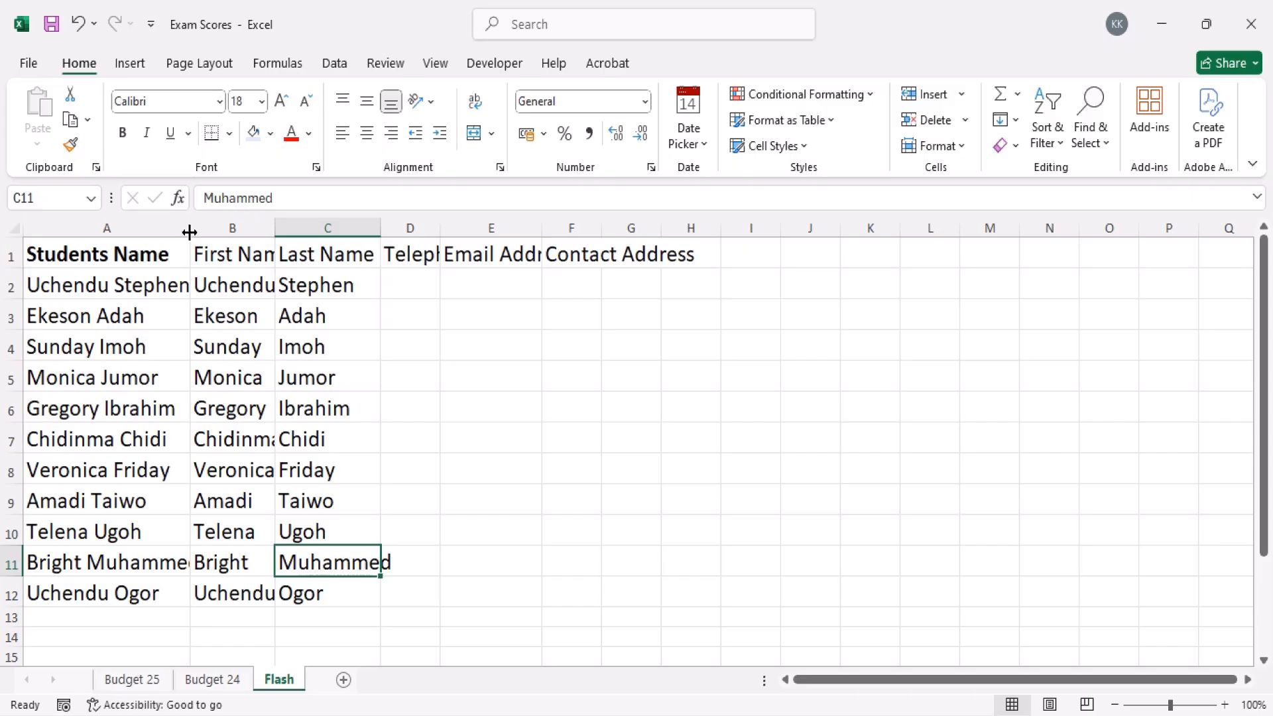
- Narrow the Students Name column so its entries are cut off, and select the First Name heading
{"action": "left_click_drag", "start_coordinate": [189, 232], "coordinate": [137, 233]}
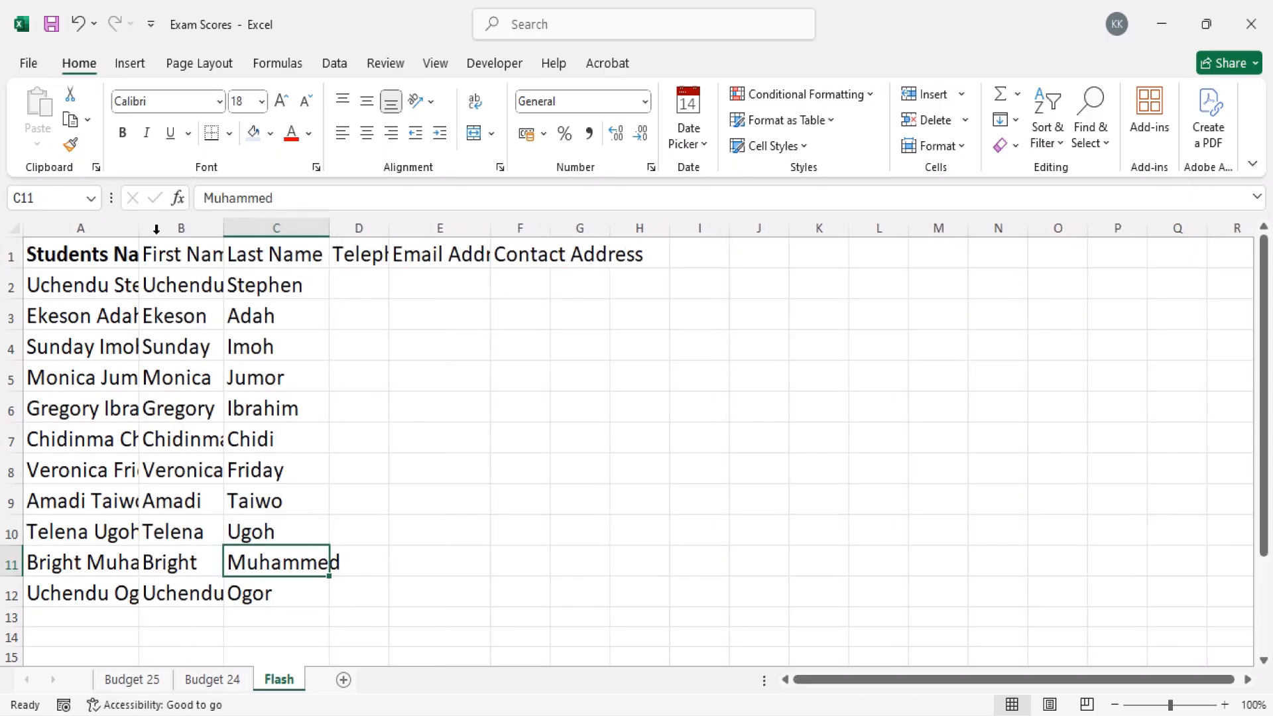
{"action": "left_click", "coordinate": [181, 271]}
{"action": "left_click", "coordinate": [191, 254]}
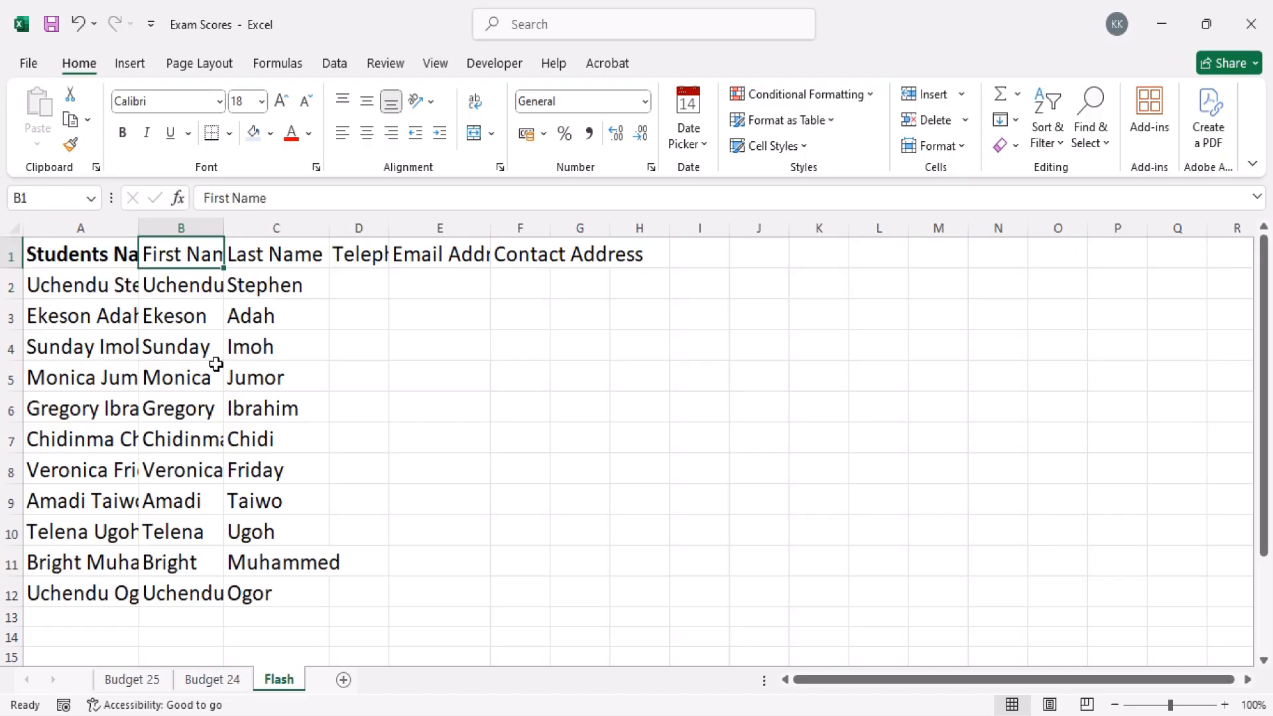
- AutoFit columns A and B to their contents, and undo both width changes
{"action": "double_click", "coordinate": [139, 230]}
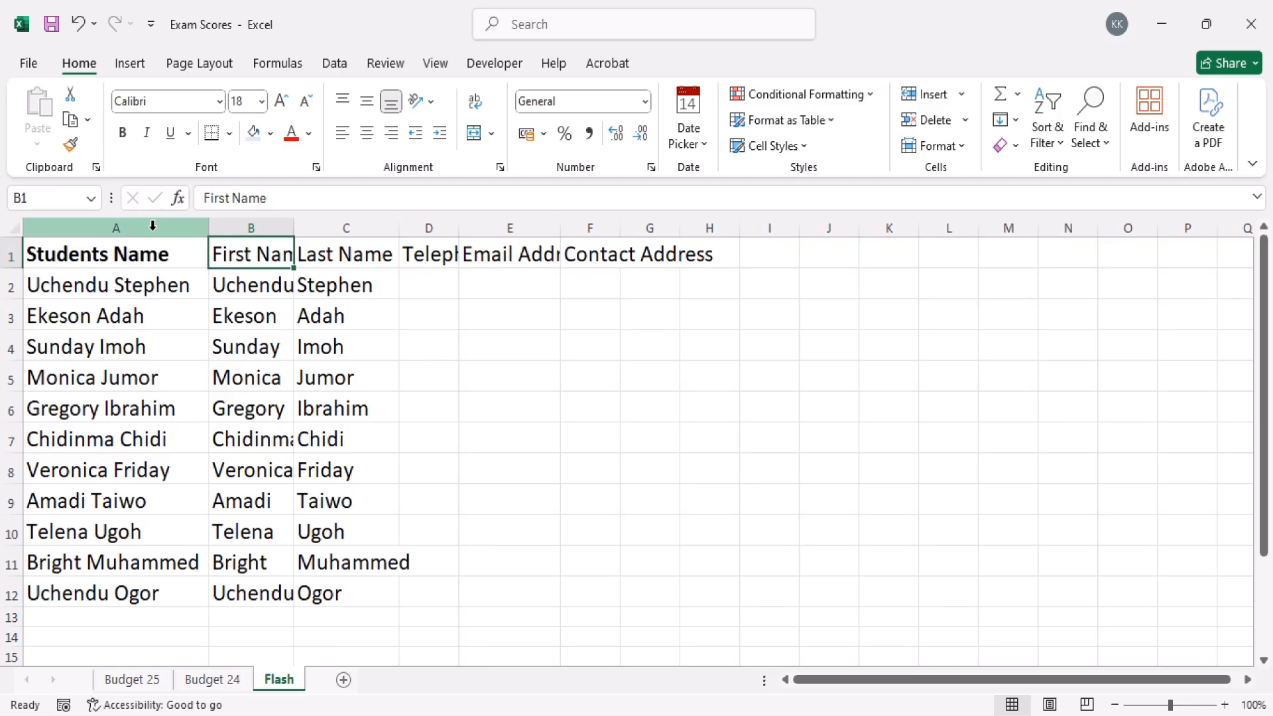
{"action": "double_click", "coordinate": [292, 231]}
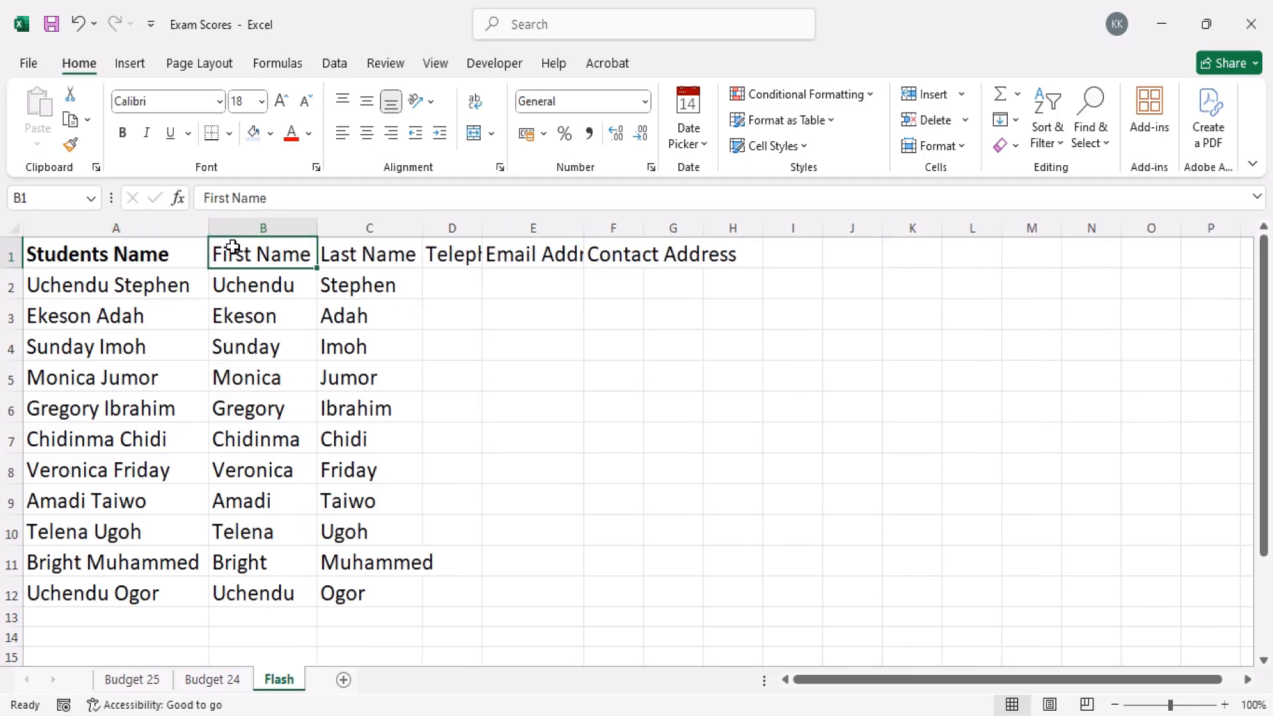
{"action": "key", "text": "ctrl+z"}
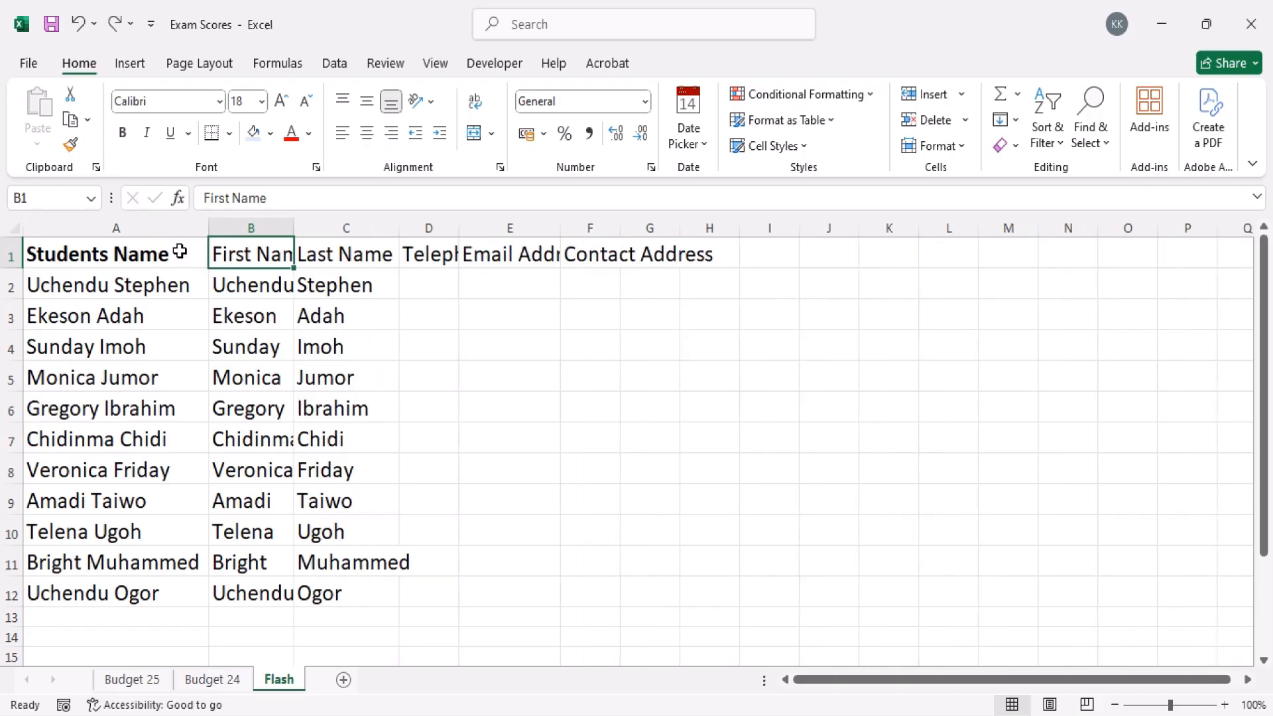
{"action": "key", "text": "ctrl+z"}
- AutoFit the width of column A to the Students Name heading in cell A1
{"action": "left_click", "coordinate": [126, 260]}
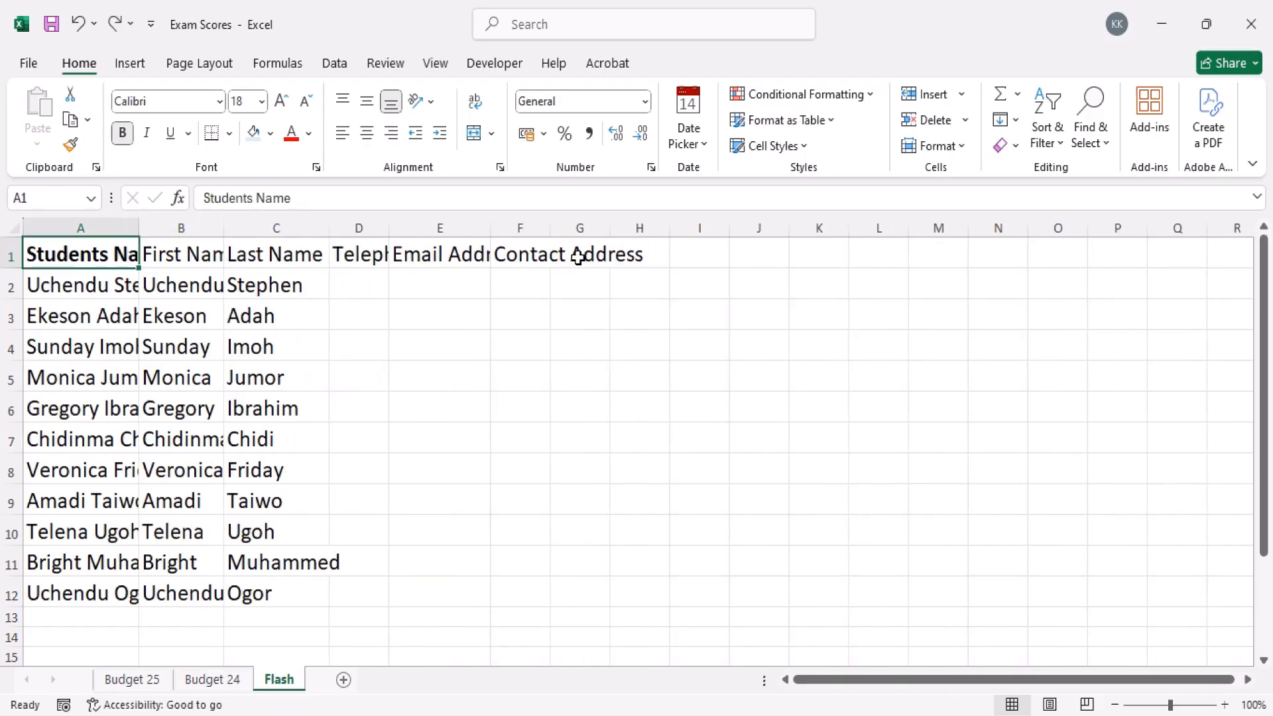
{"action": "left_click", "coordinate": [960, 151]}
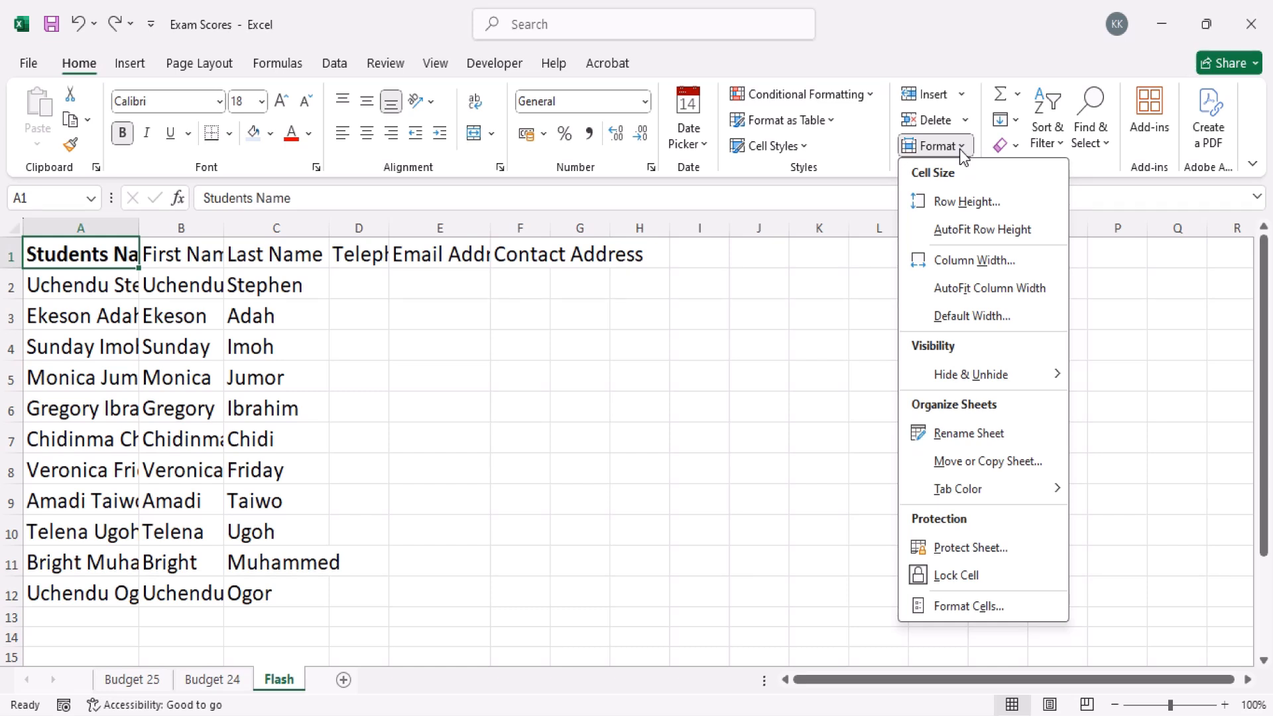
{"action": "left_click", "coordinate": [990, 292]}
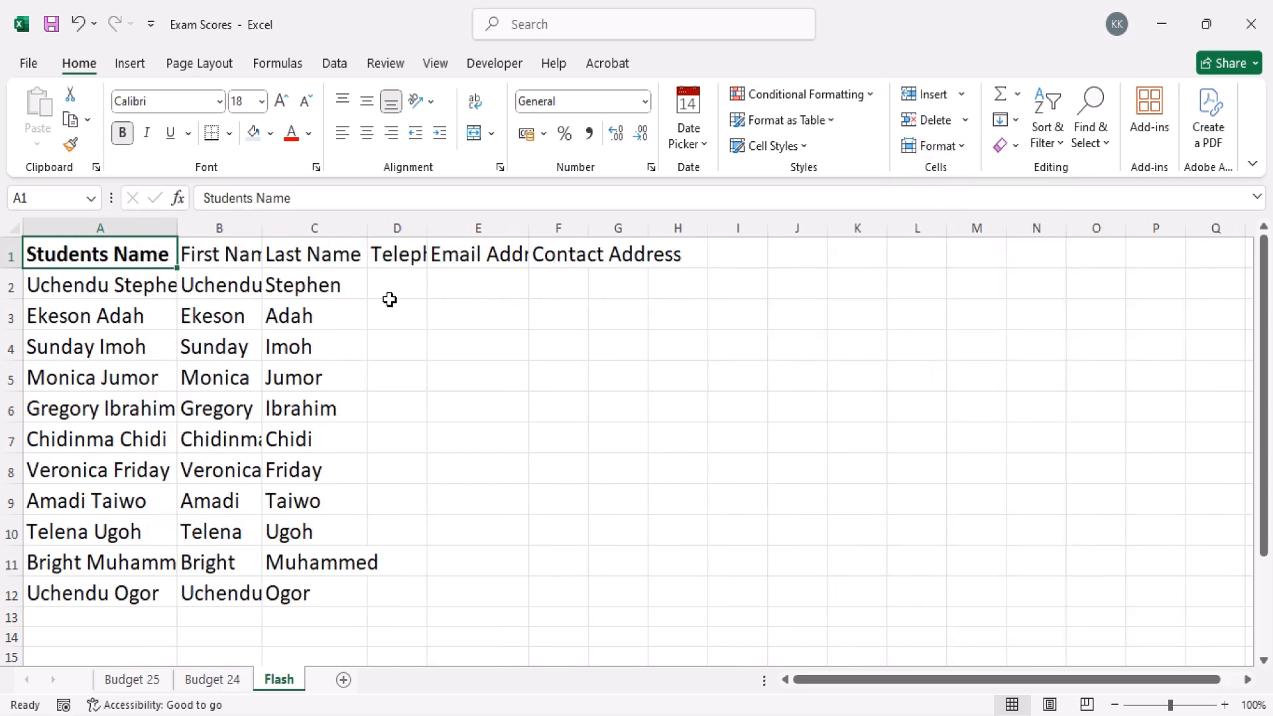
{"action": "left_click", "coordinate": [240, 256]}
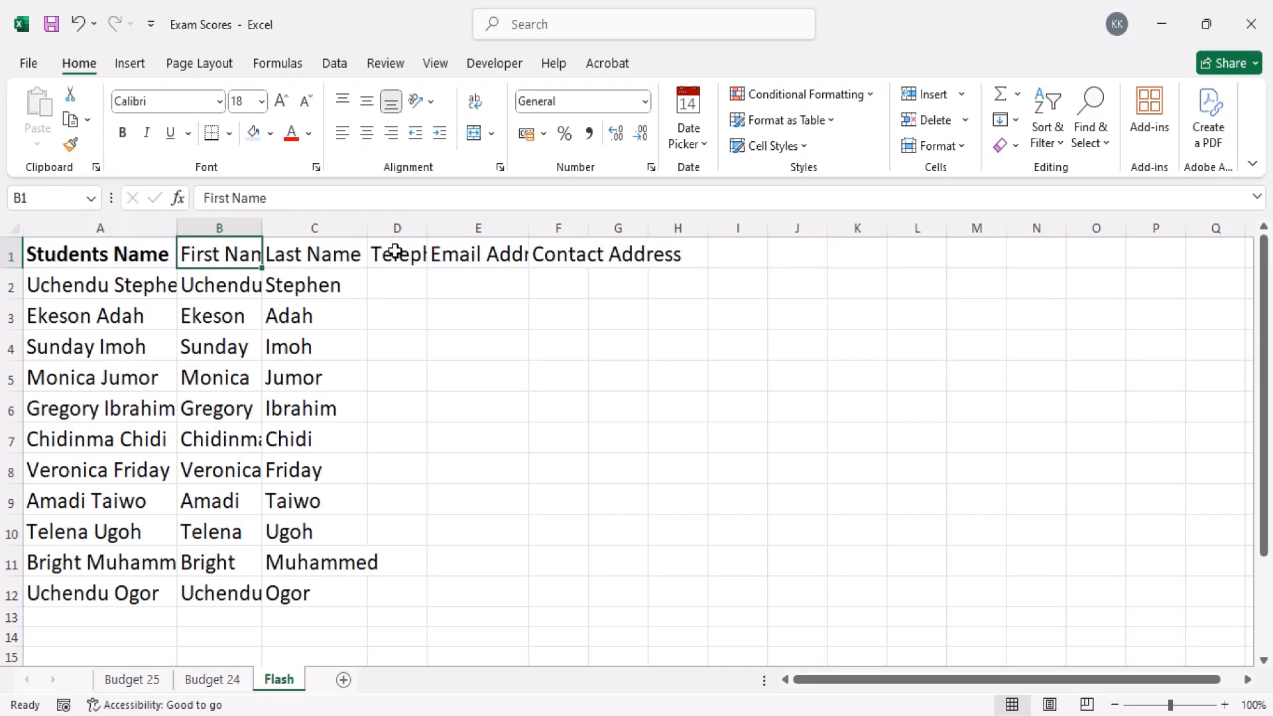
- Set the width of columns D to G, from the Telephone heading through Contact Address, to 20
{"action": "left_click_drag", "start_coordinate": [396, 252], "coordinate": [616, 251]}
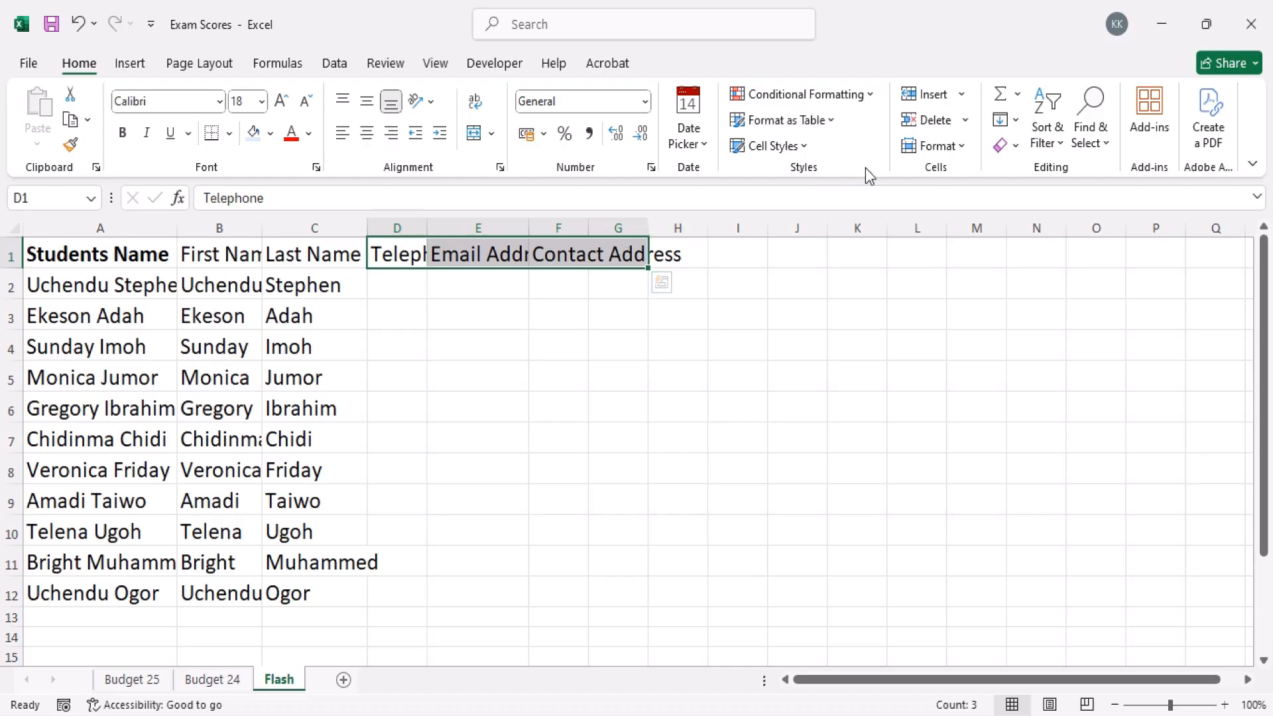
{"action": "left_click", "coordinate": [961, 150]}
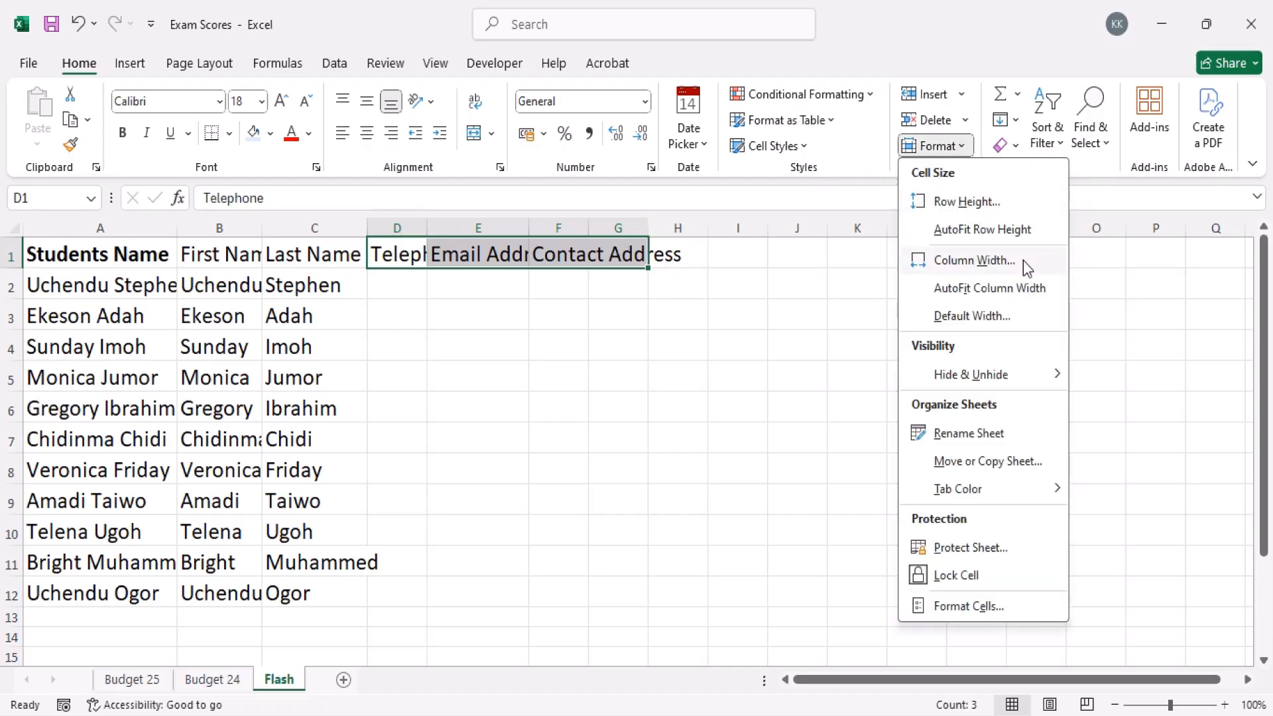
{"action": "left_click", "coordinate": [1042, 262]}
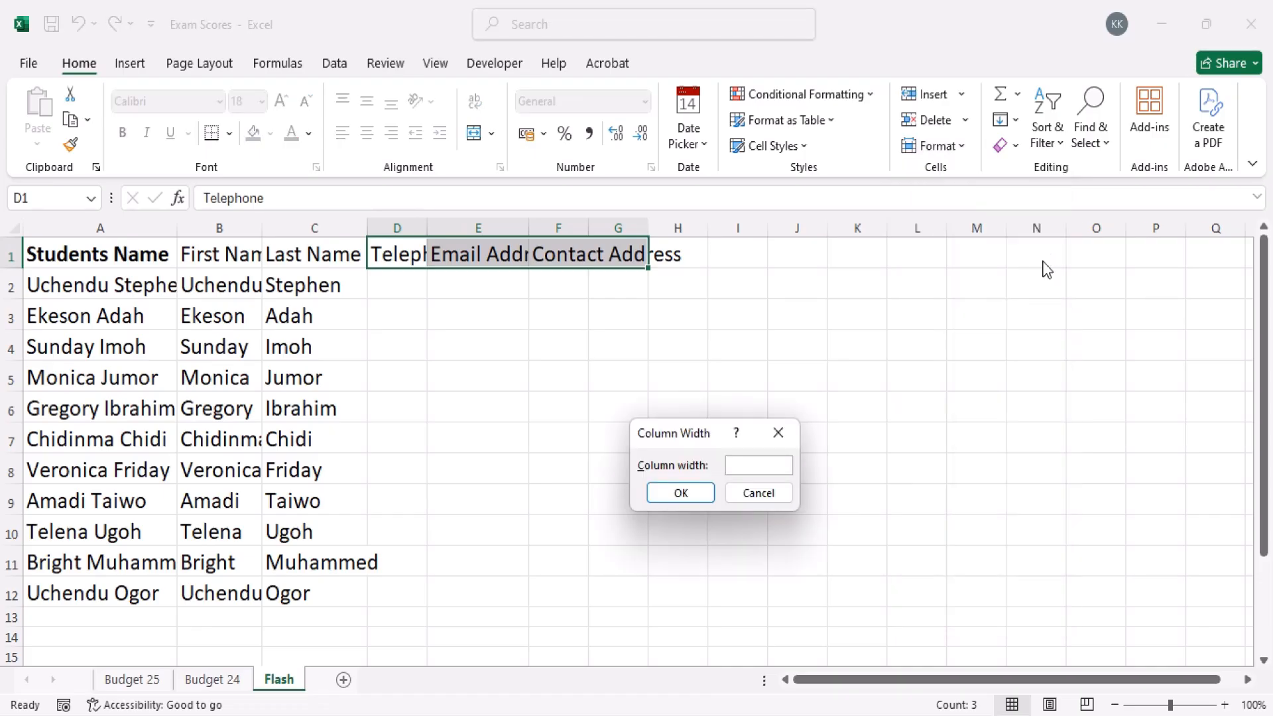
{"action": "type", "text": "20"}
{"action": "left_click", "coordinate": [691, 491]}
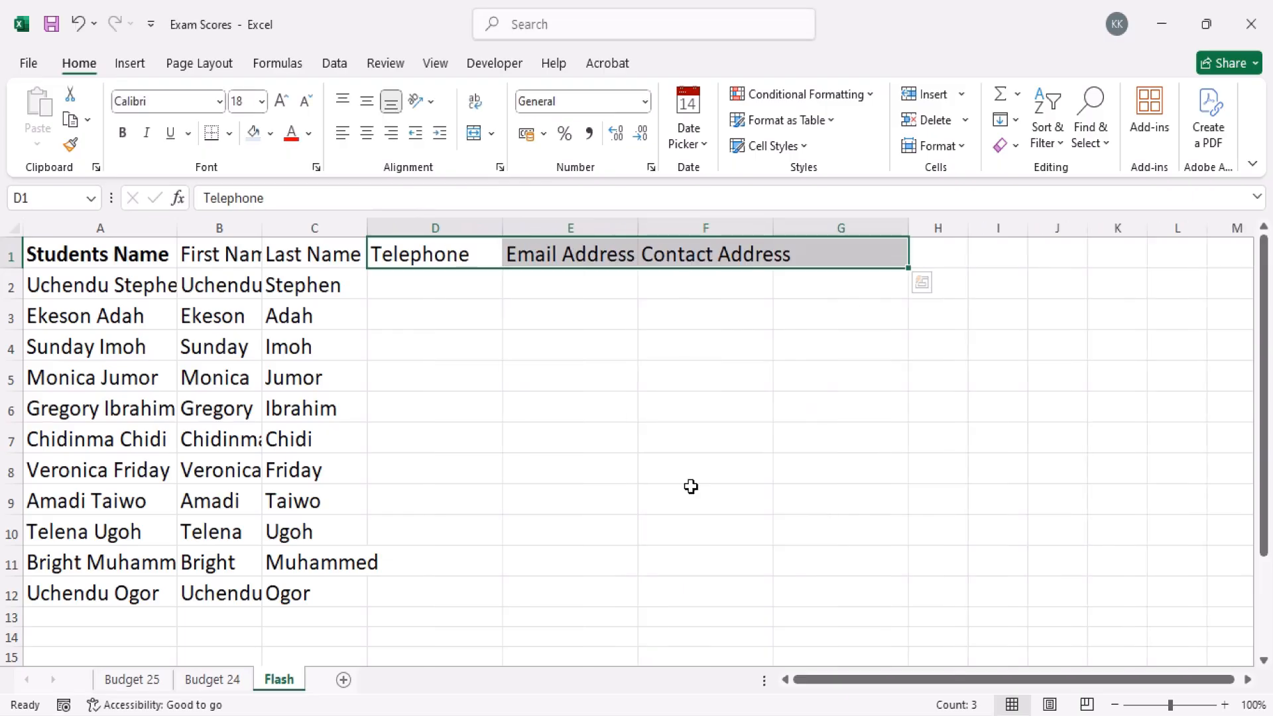
{"action": "left_click", "coordinate": [553, 400]}
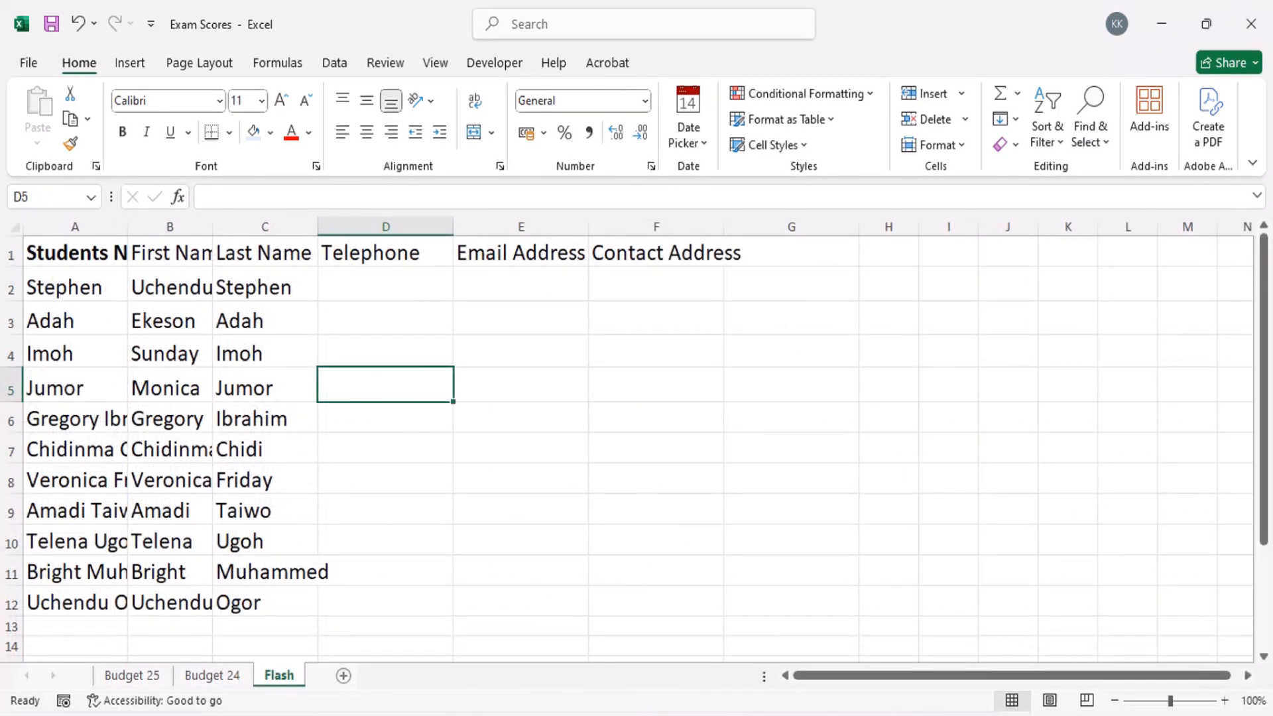
- Increase the height of row 5 to fit both lines of its wrapped name, and slightly adjust row 1's height
{"action": "left_click", "coordinate": [467, 457]}
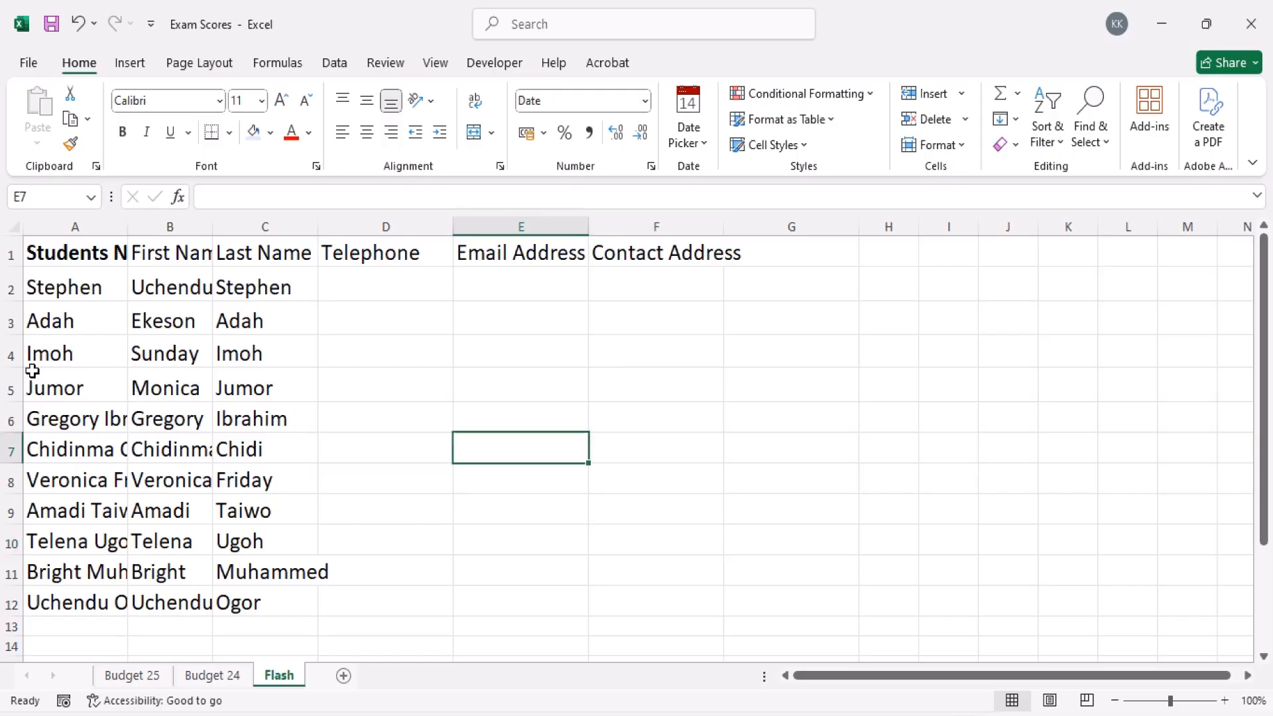
{"action": "left_click_drag", "start_coordinate": [19, 399], "coordinate": [19, 426]}
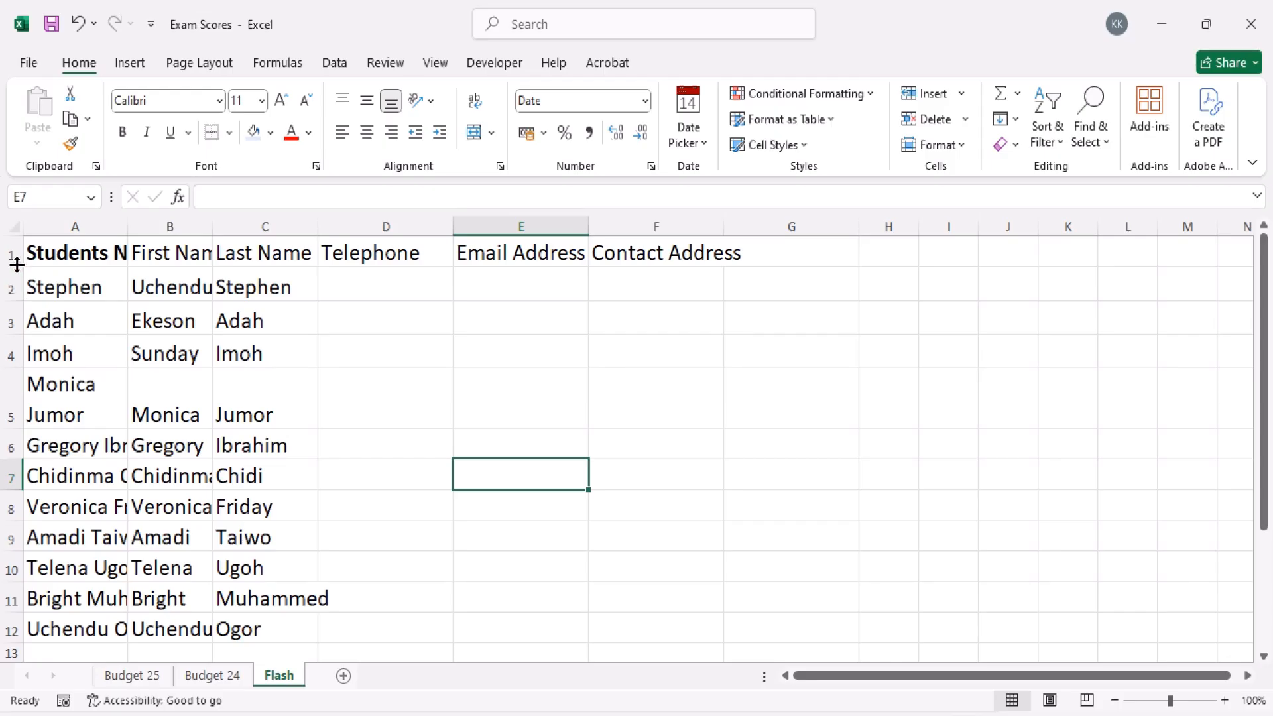
{"action": "mouse_move", "coordinate": [16, 265]}
{"action": "left_mouse_down"}
{"action": "mouse_move", "coordinate": [21, 295]}
{"action": "mouse_move", "coordinate": [18, 266]}
{"action": "left_mouse_up"}
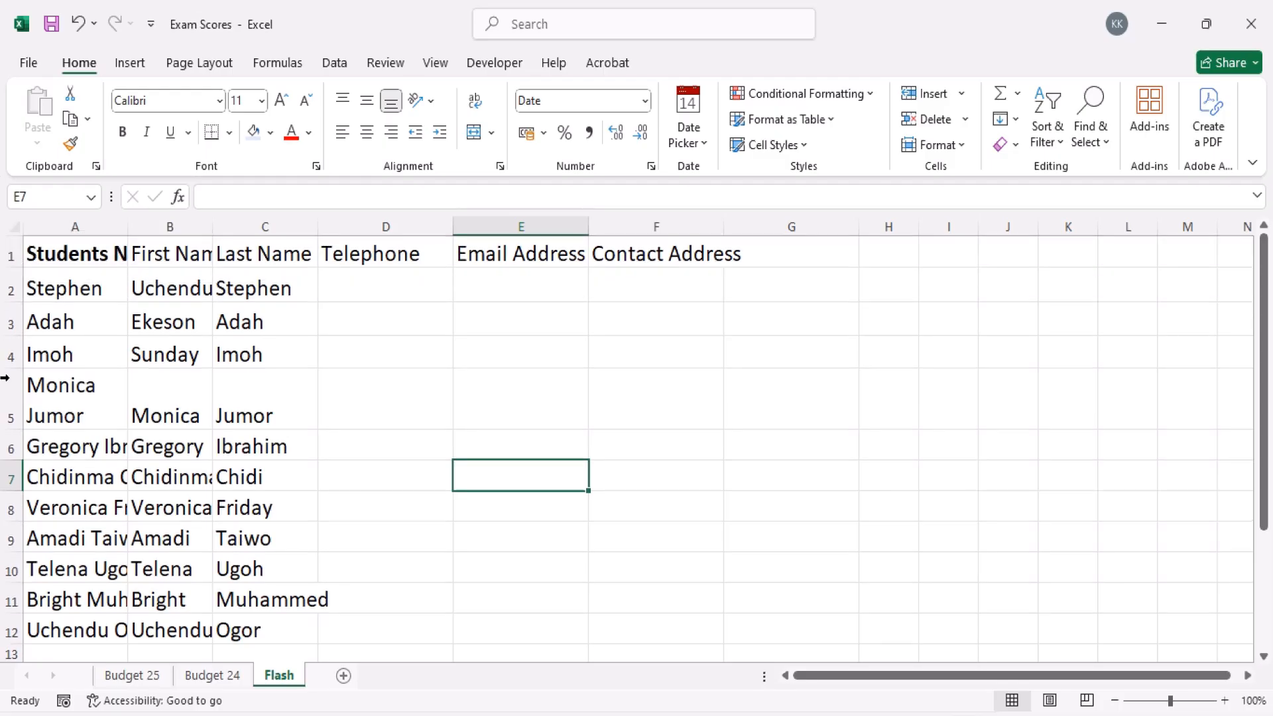
{"action": "mouse_move", "coordinate": [14, 430]}
{"action": "left_mouse_down"}
{"action": "mouse_move", "coordinate": [20, 398]}
{"action": "mouse_move", "coordinate": [23, 423]}
{"action": "left_mouse_up"}
- Check the wrapped student names in A2 to A4, and AutoFit the height of row 2
{"action": "left_click", "coordinate": [76, 294]}
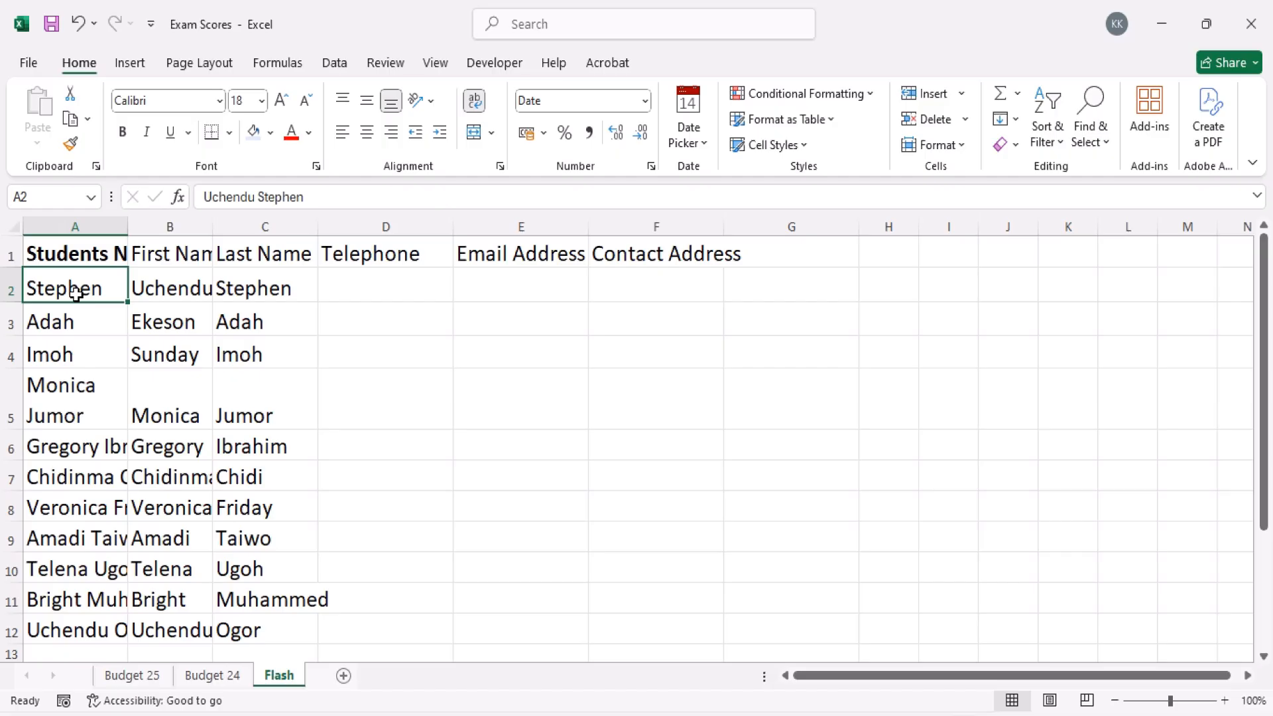
{"action": "left_click", "coordinate": [85, 321]}
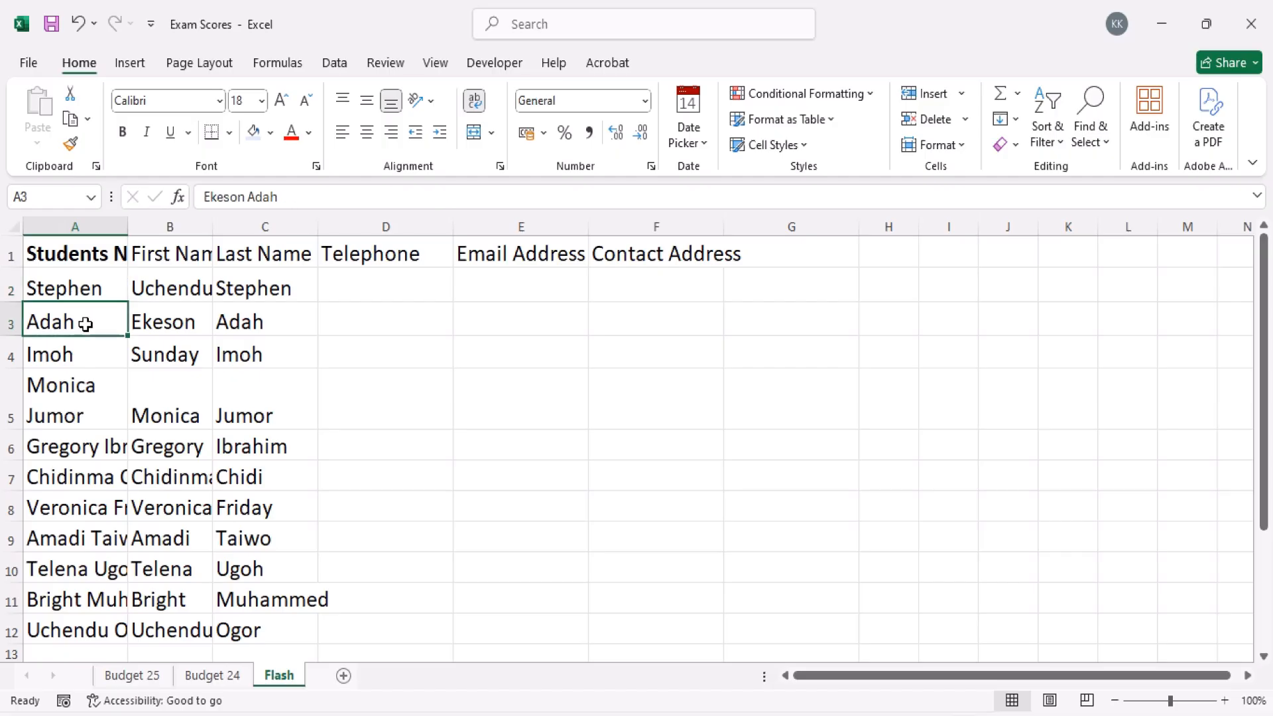
{"action": "left_click", "coordinate": [86, 347]}
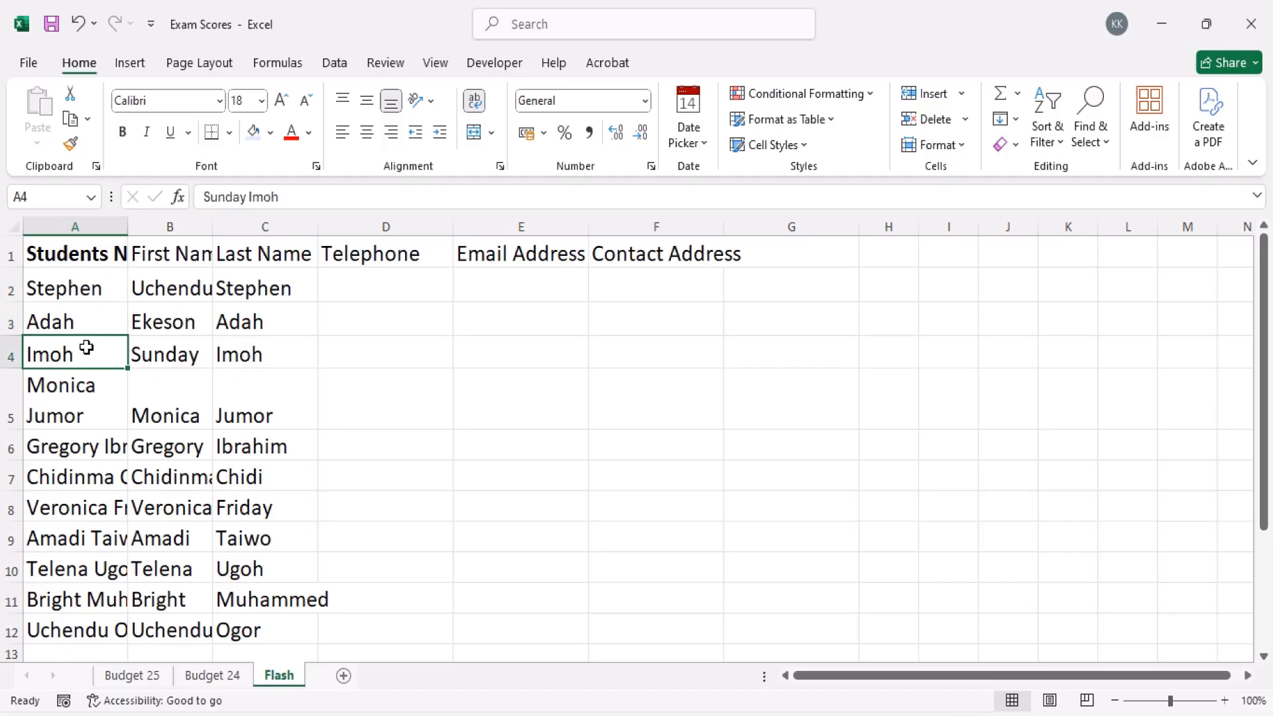
{"action": "left_click", "coordinate": [68, 295]}
{"action": "double_click", "coordinate": [14, 303]}
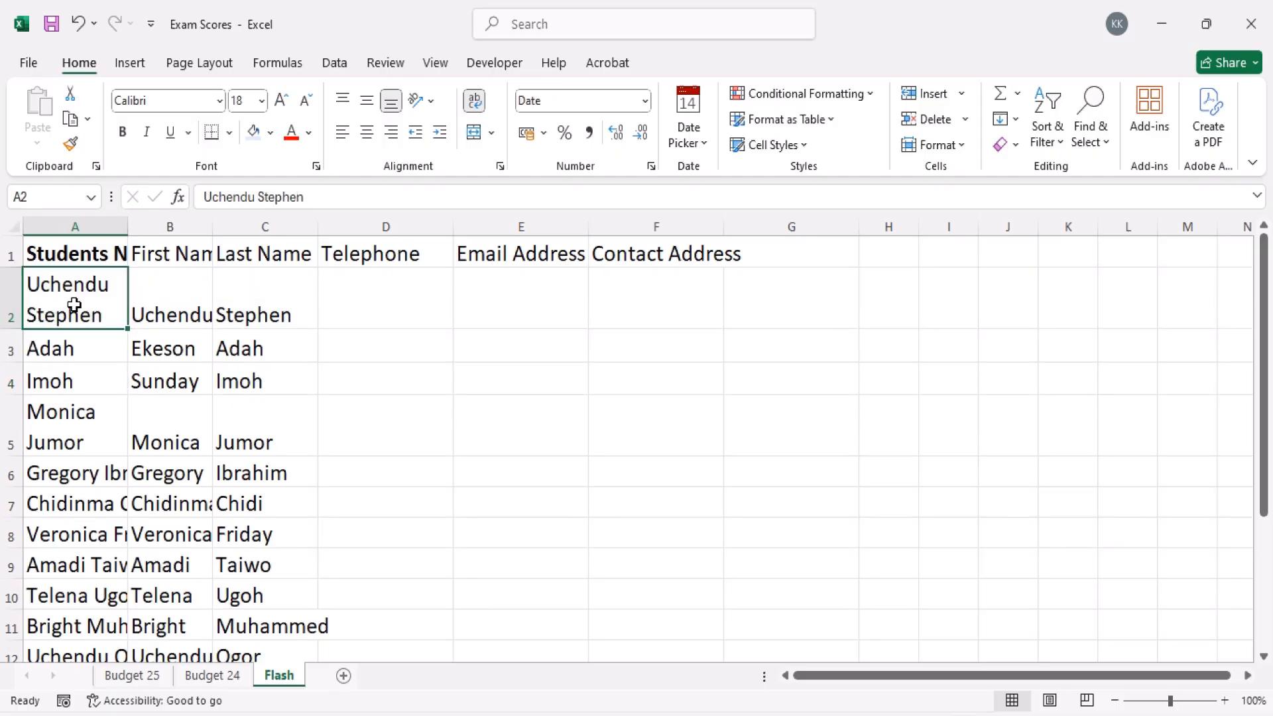
- Apply AutoFit Row Height to row 3 from cell A3
{"action": "left_click", "coordinate": [63, 346]}
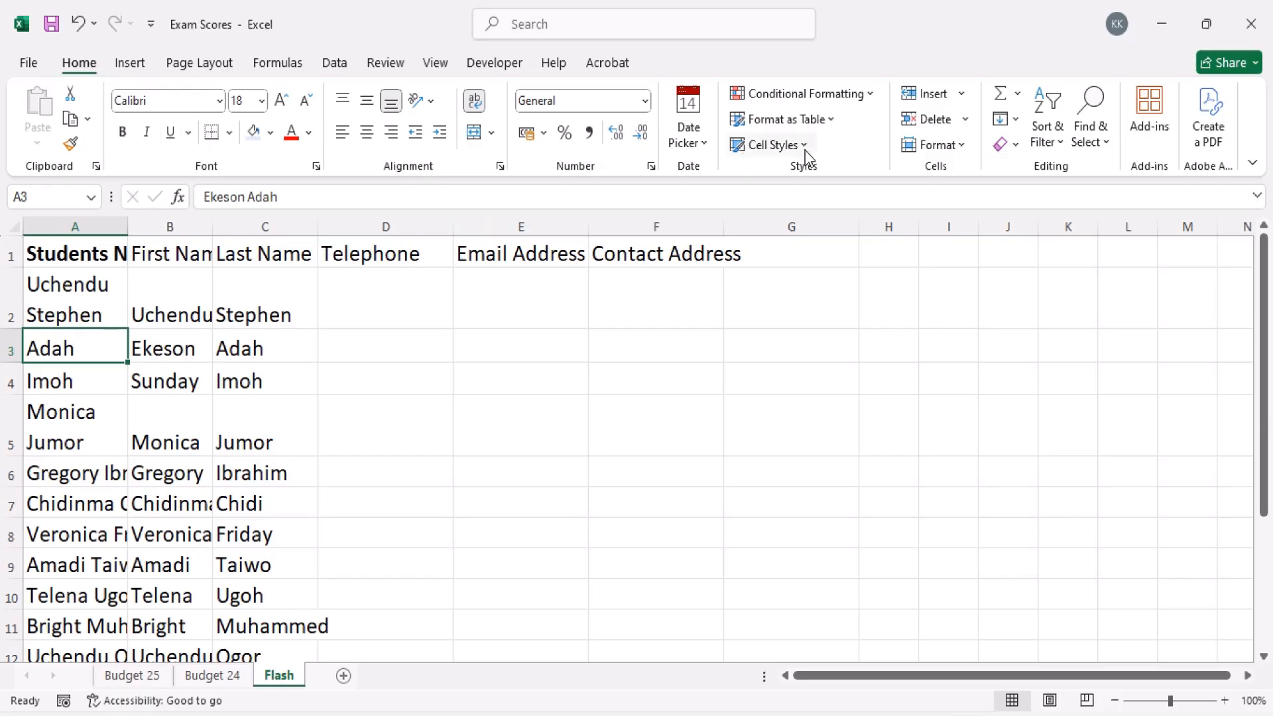
{"action": "left_click", "coordinate": [953, 146]}
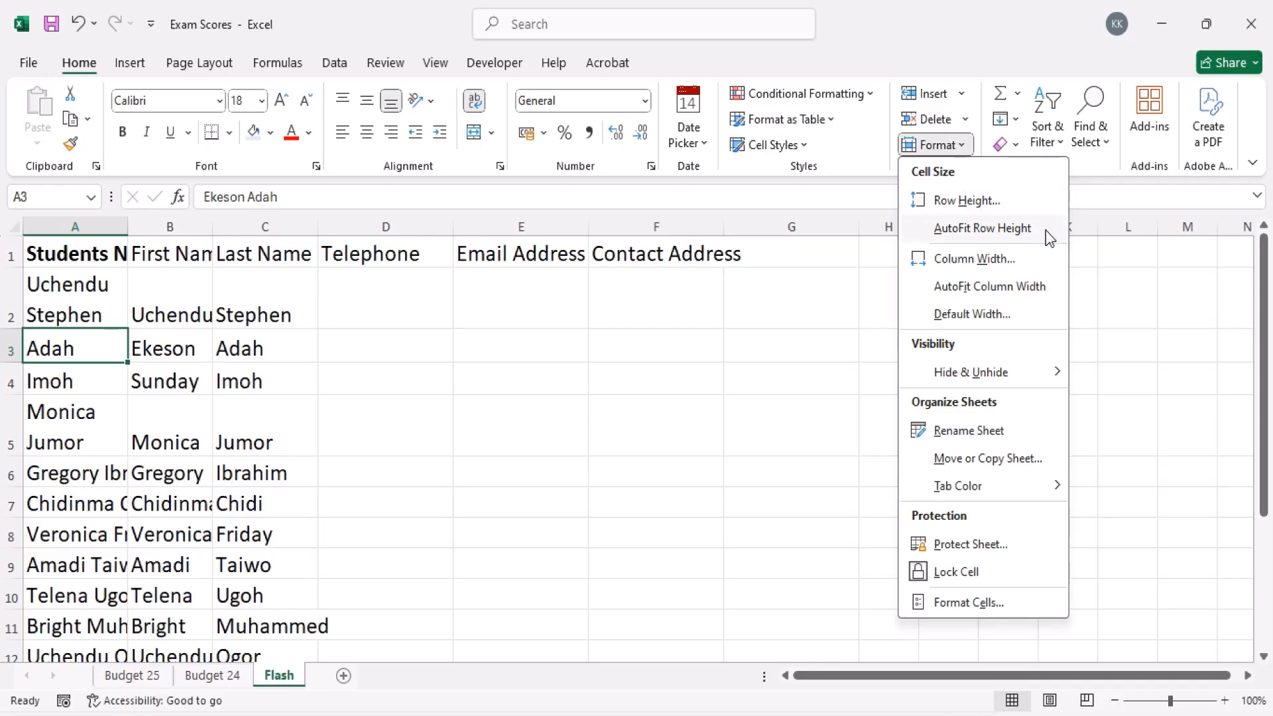
{"action": "left_click", "coordinate": [1014, 229]}
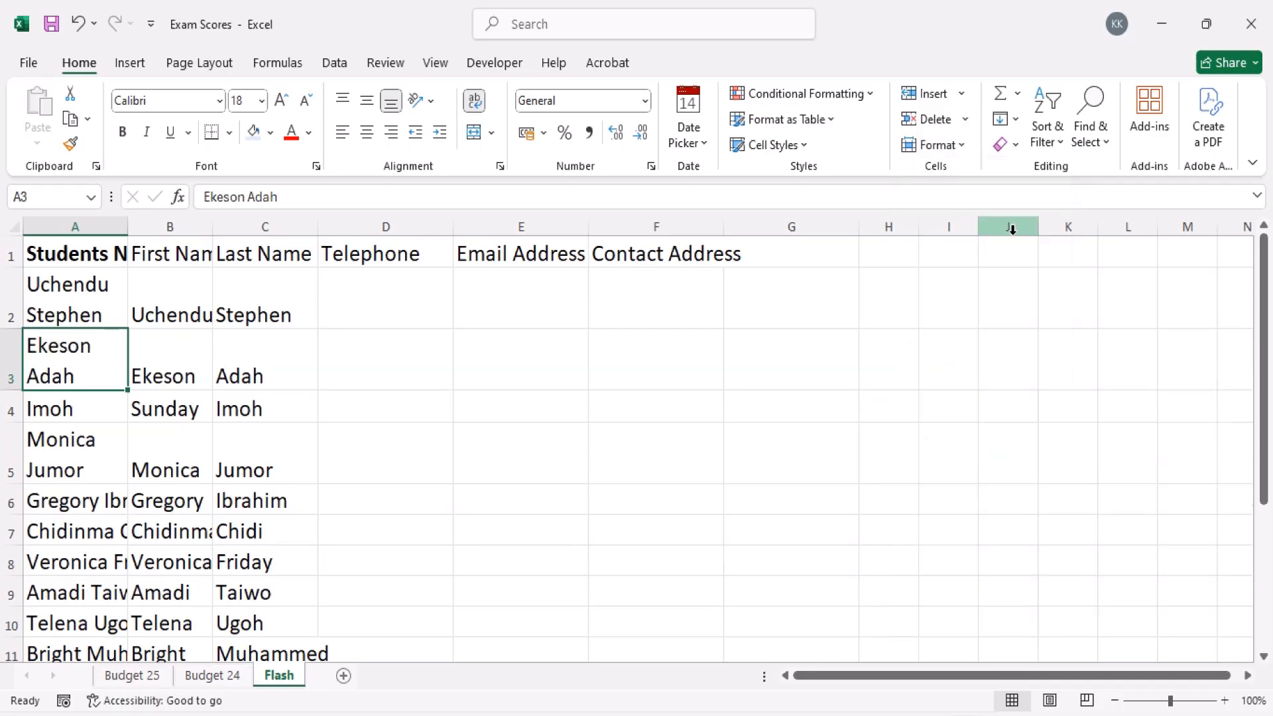
- Set the row height of rows 2 to 5 to 35 using the range A2:A5
{"action": "left_click", "coordinate": [83, 409]}
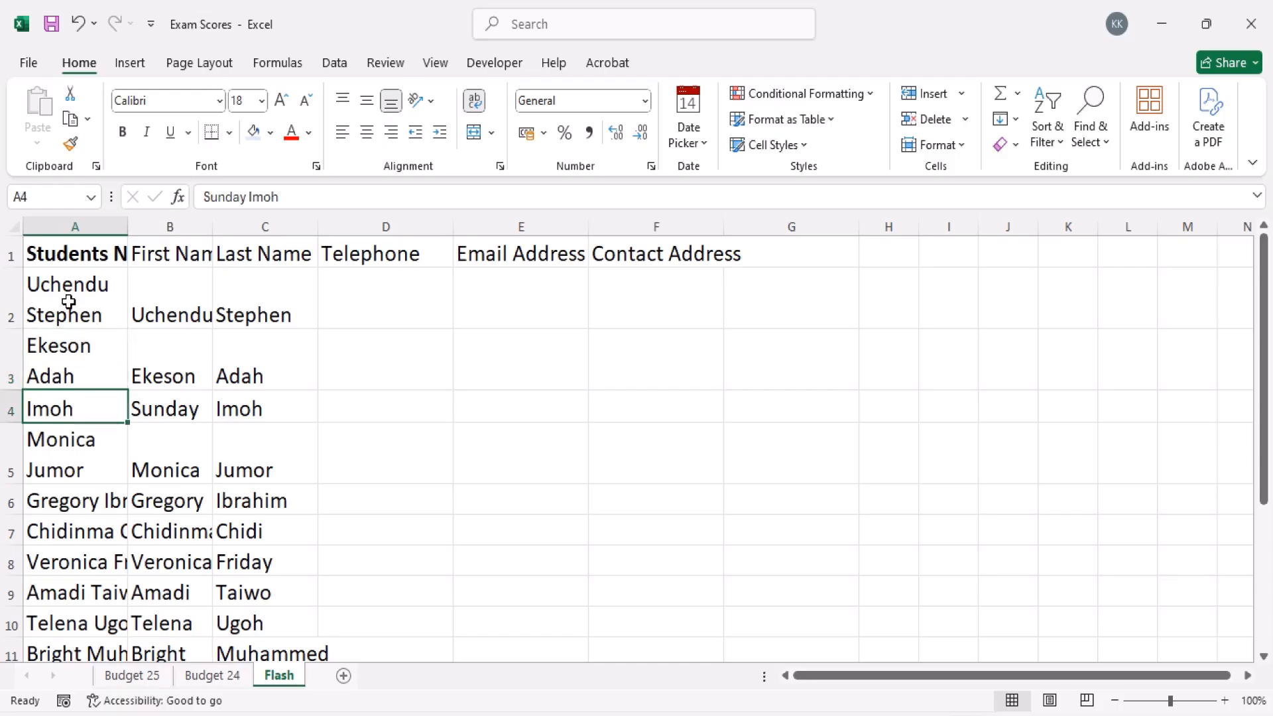
{"action": "left_click_drag", "start_coordinate": [69, 295], "coordinate": [69, 437]}
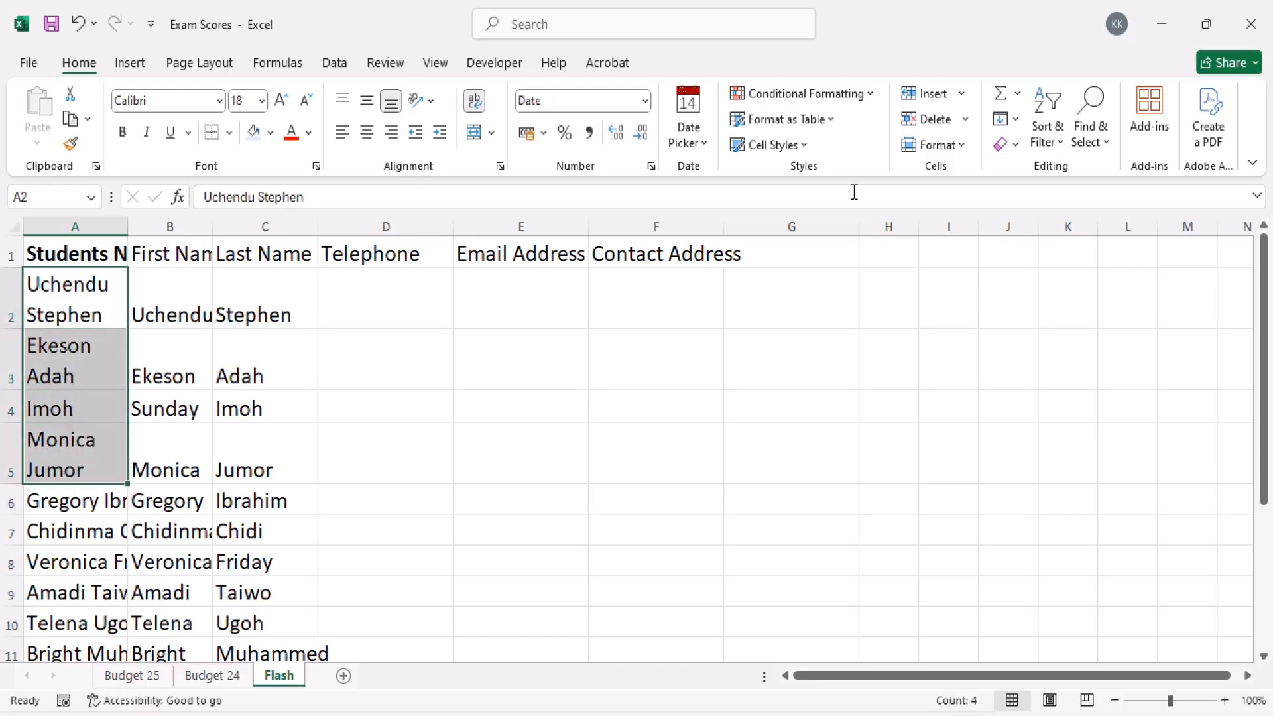
{"action": "left_click", "coordinate": [938, 145]}
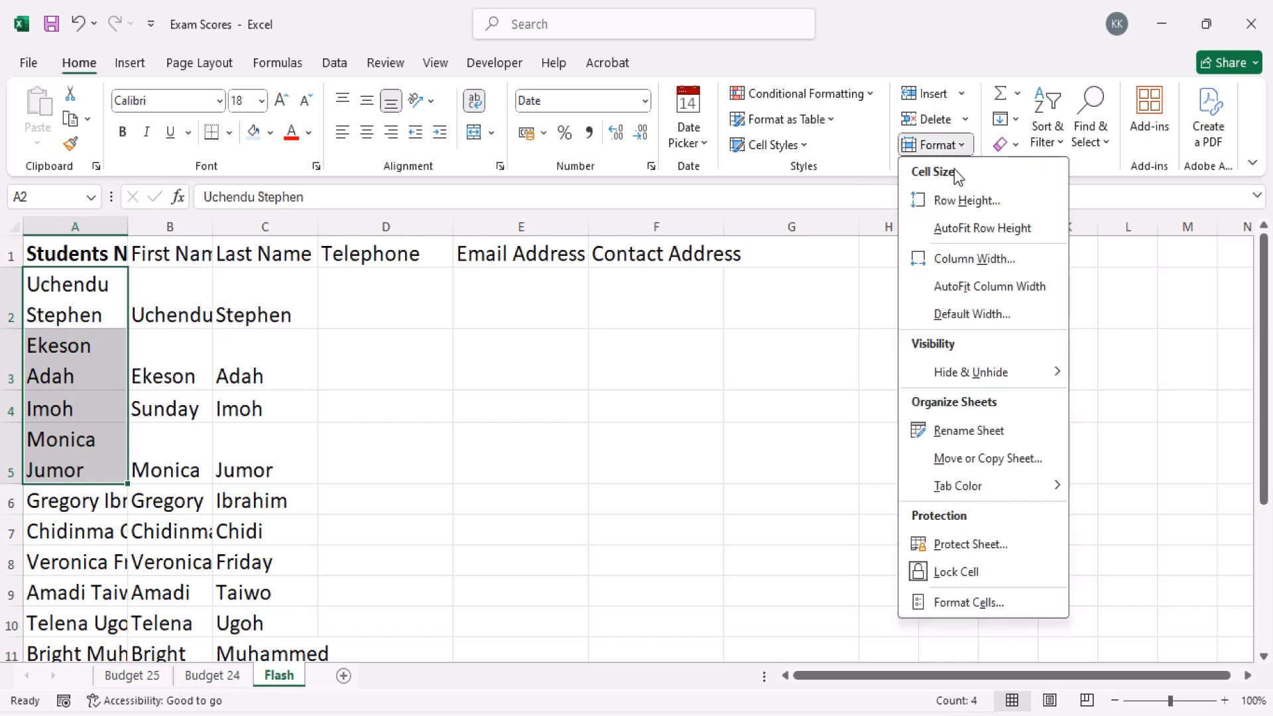
{"action": "left_click", "coordinate": [1021, 202]}
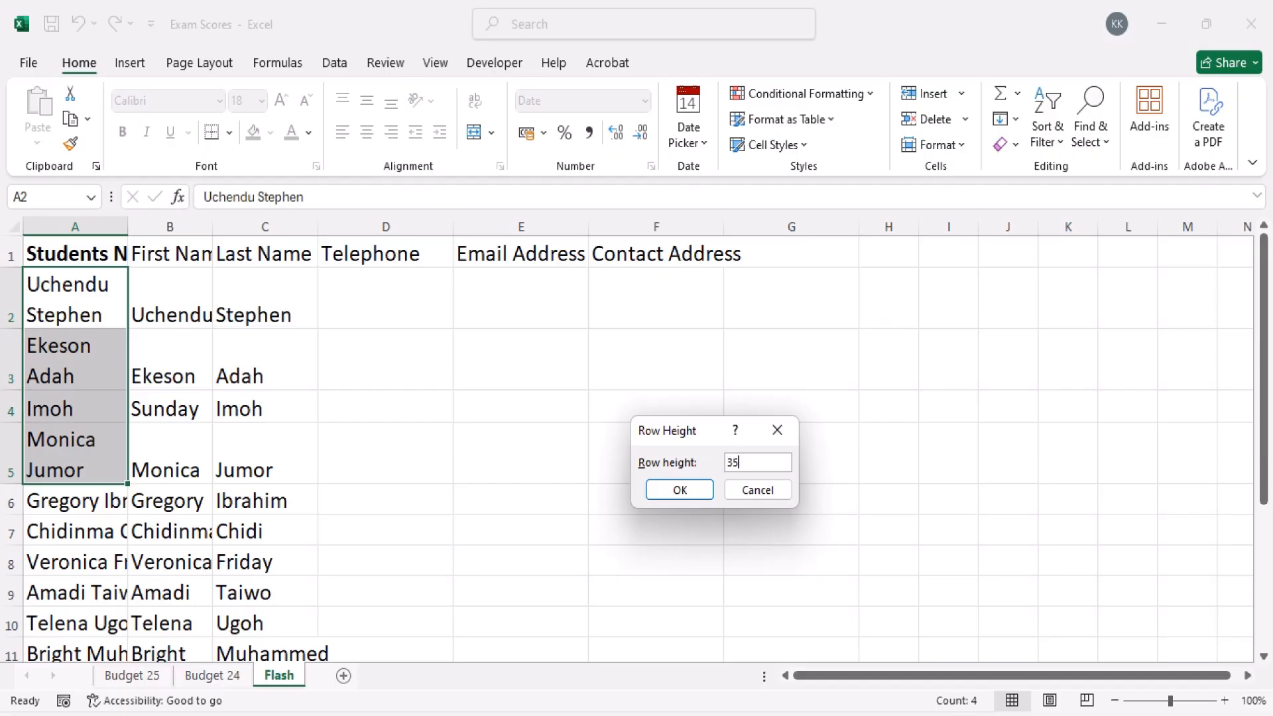
{"action": "left_click", "coordinate": [680, 490]}
{"action": "left_click", "coordinate": [650, 532]}
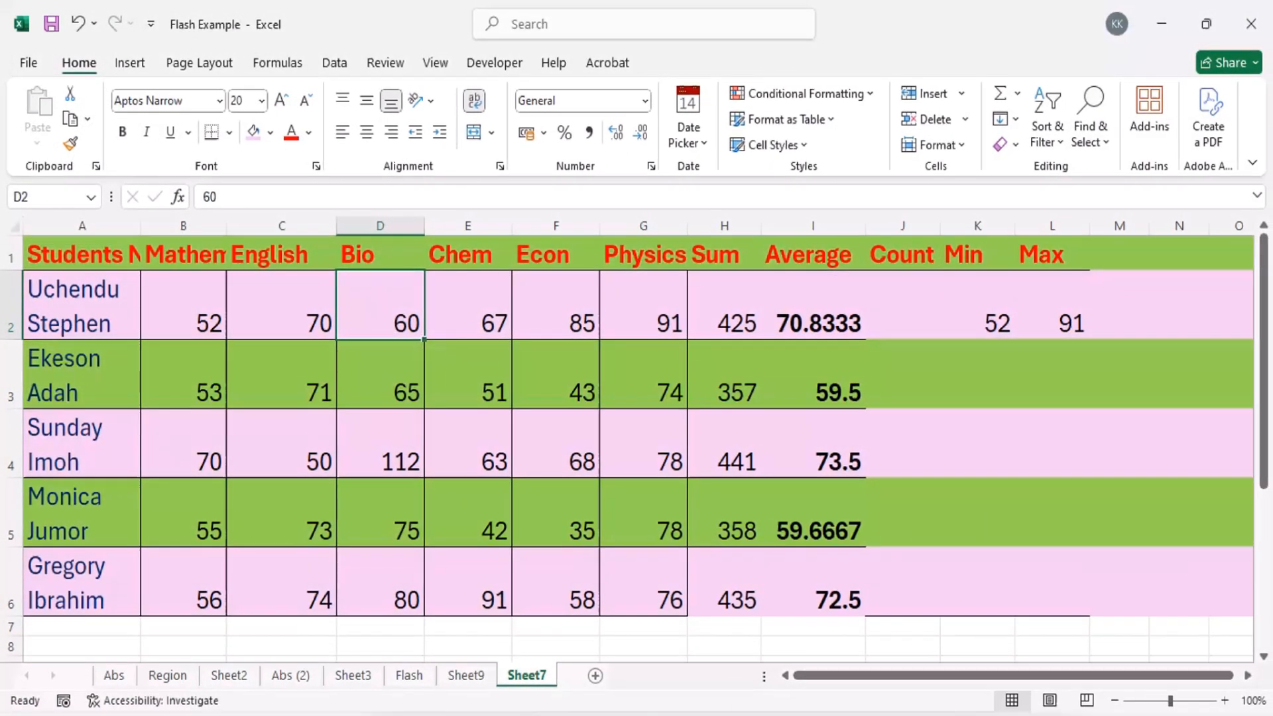
{"action": "left_click", "coordinate": [723, 567]}
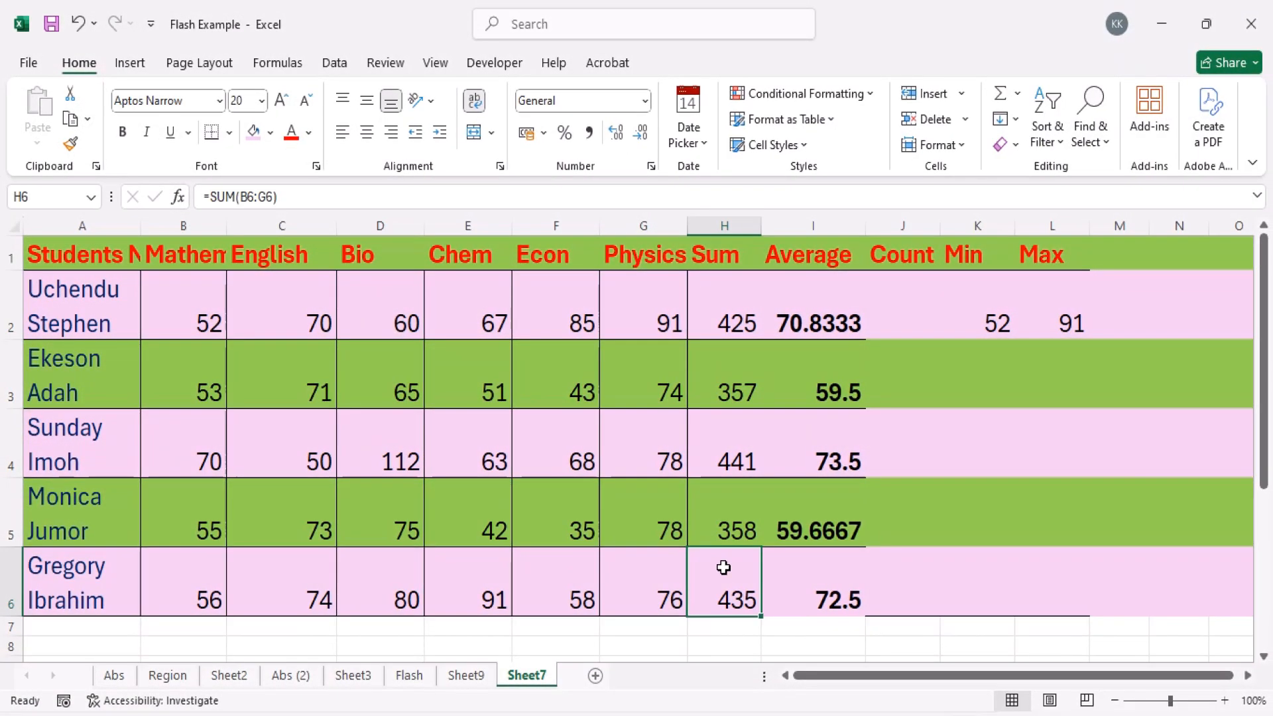
{"action": "left_click", "coordinate": [814, 456]}
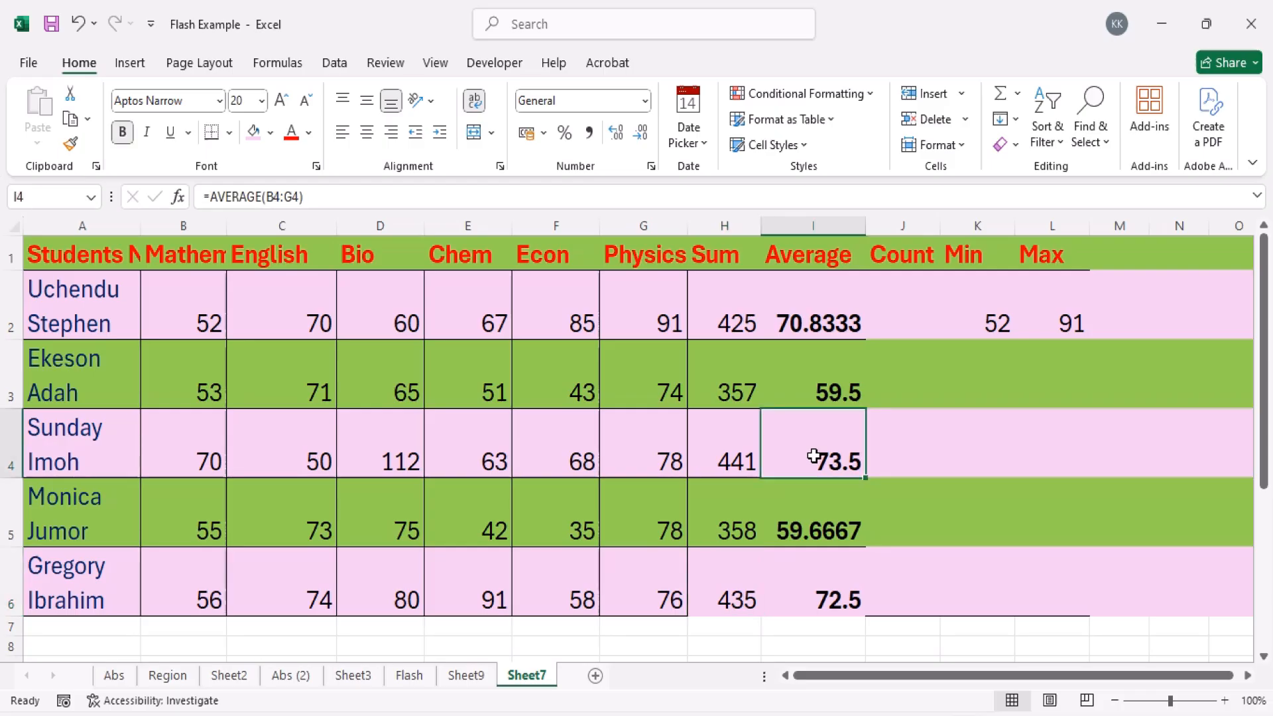
{"action": "left_click", "coordinate": [406, 329]}
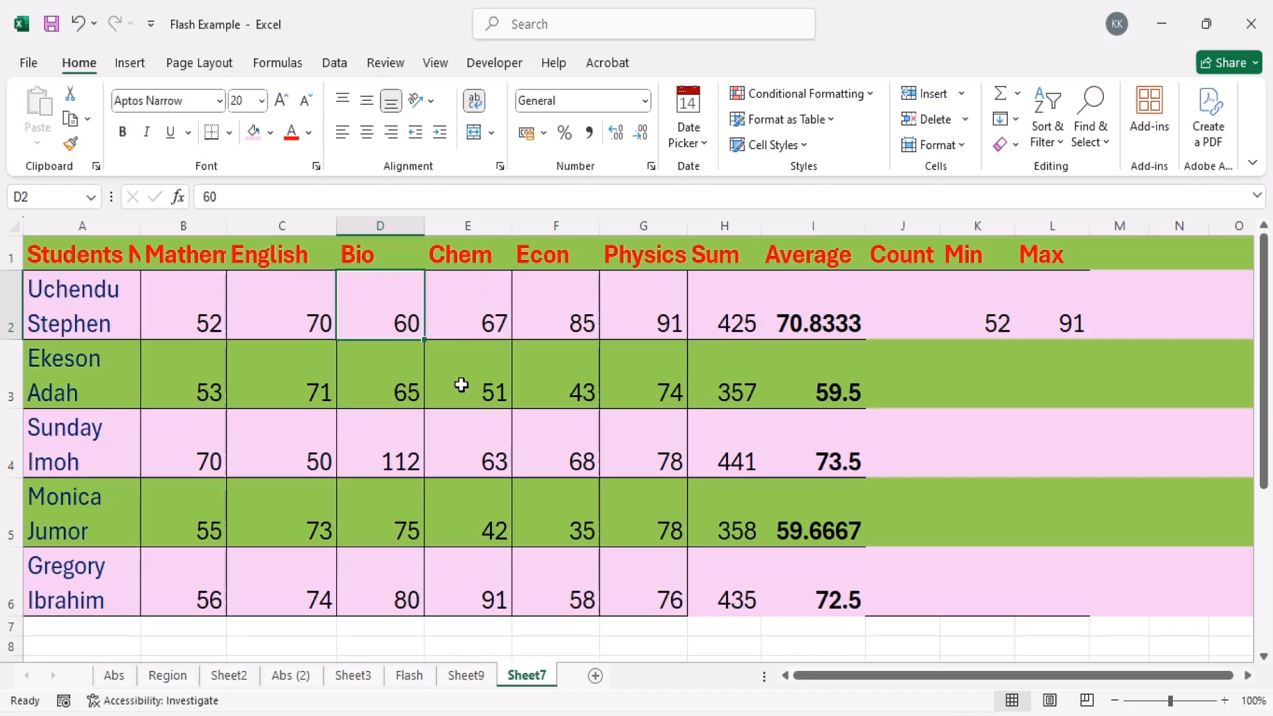
{"action": "left_click", "coordinate": [461, 392]}
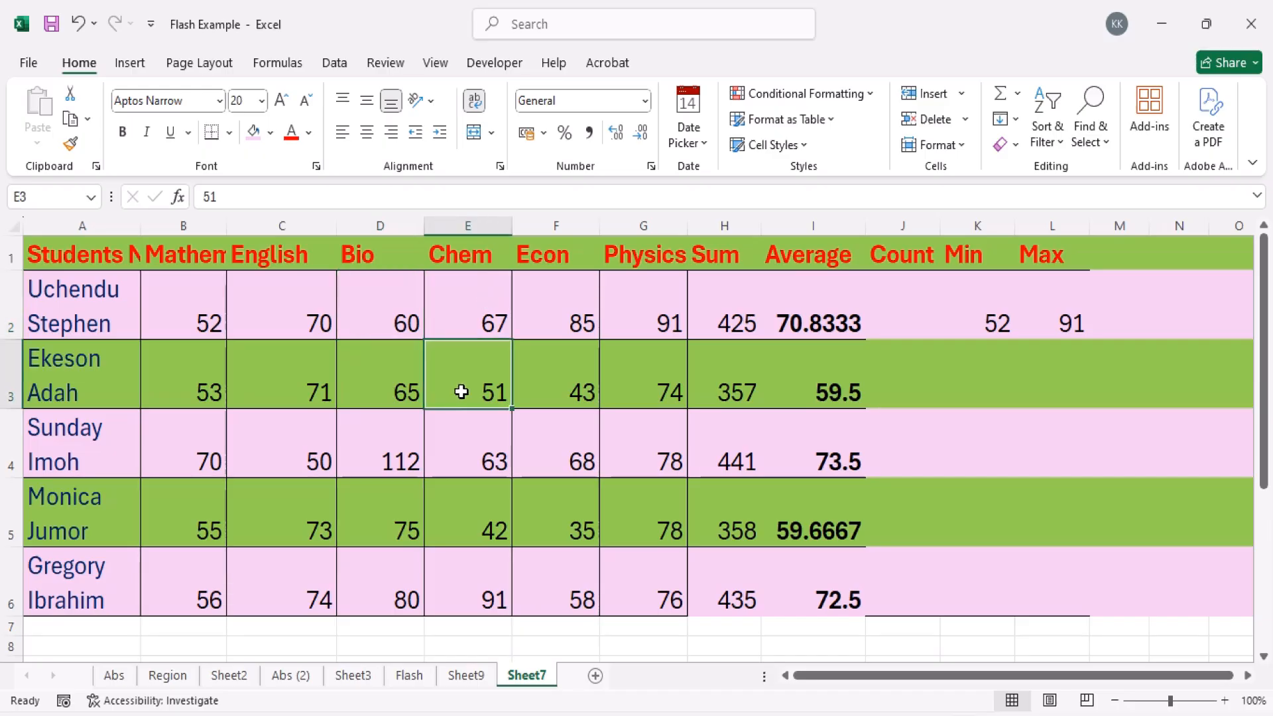
{"action": "left_click", "coordinate": [451, 449]}
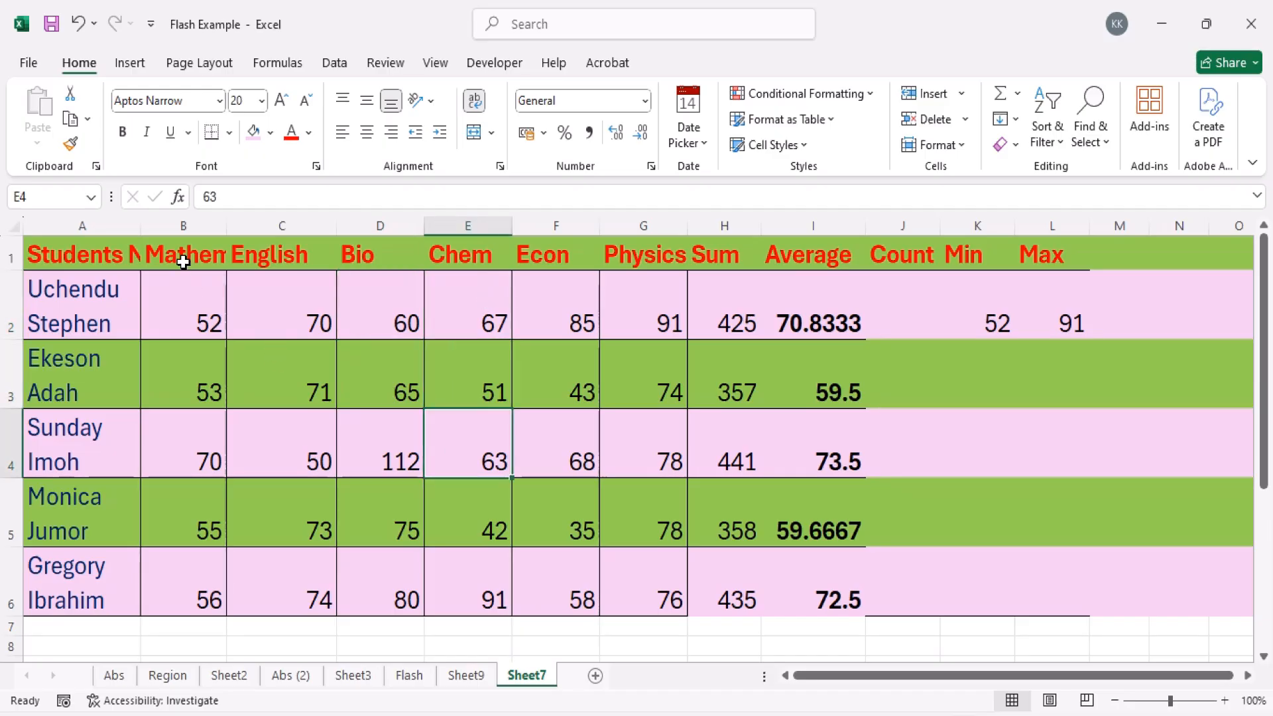
- Insert a blank sheet column before the English column (column C), and undo the insertion
{"action": "left_click", "coordinate": [200, 226]}
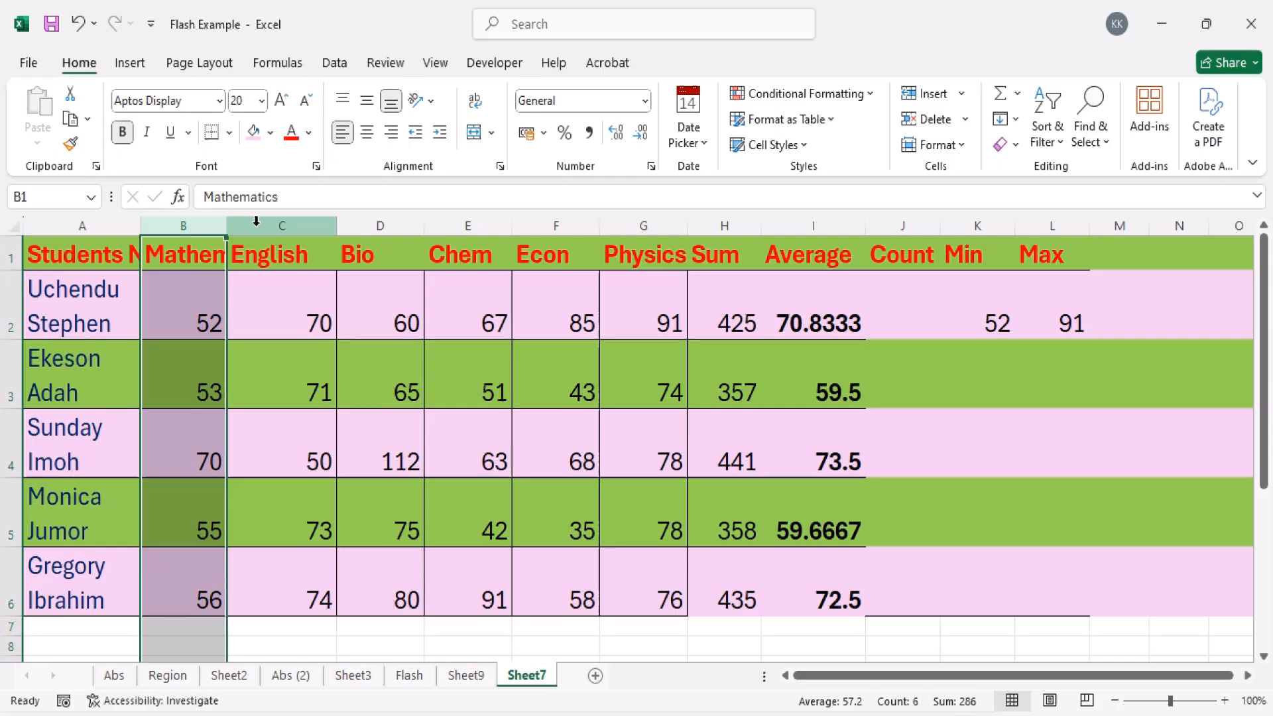
{"action": "left_click", "coordinate": [263, 226]}
{"action": "left_click", "coordinate": [273, 275]}
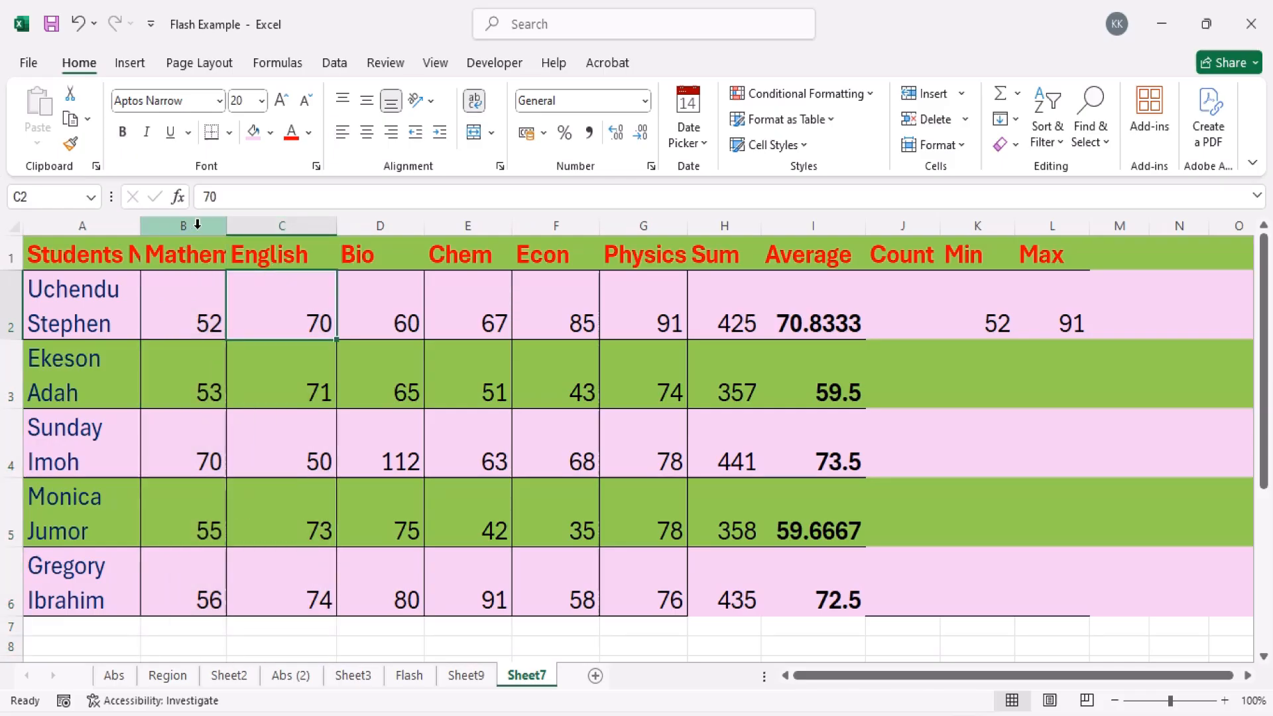
{"action": "left_click", "coordinate": [268, 224]}
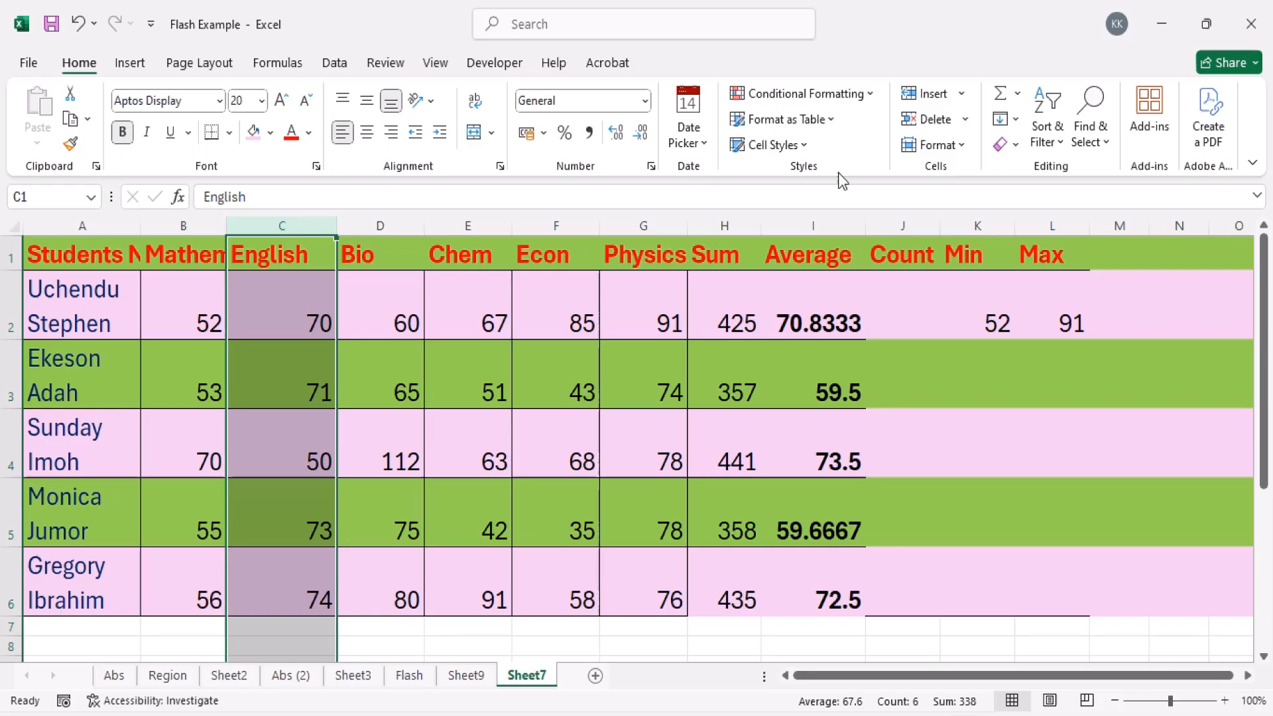
{"action": "left_click", "coordinate": [961, 96]}
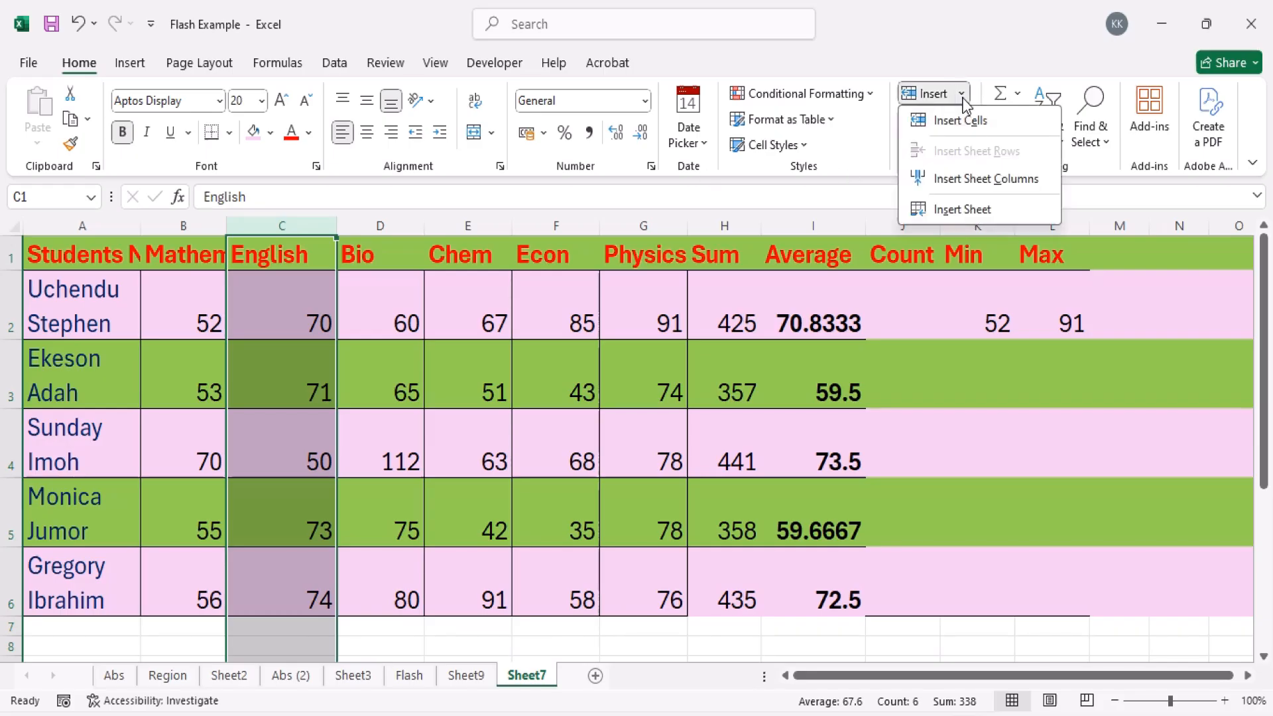
{"action": "left_click", "coordinate": [988, 180]}
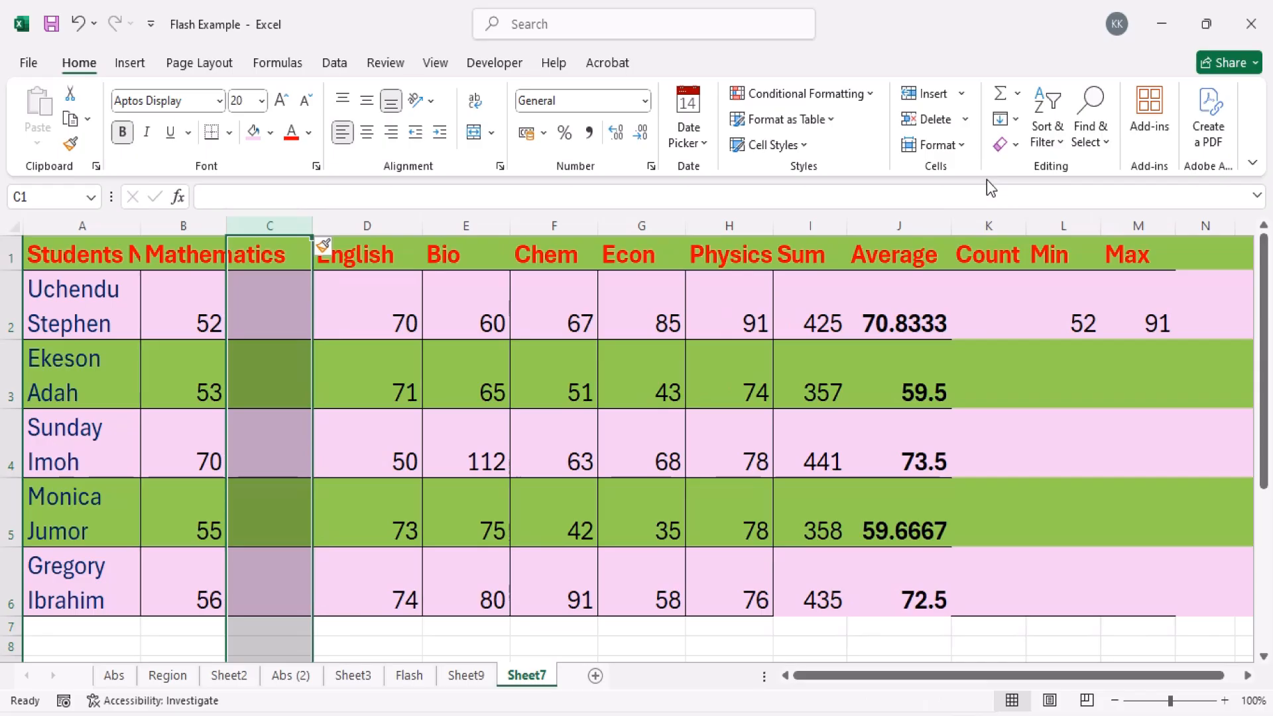
{"action": "left_click", "coordinate": [307, 299]}
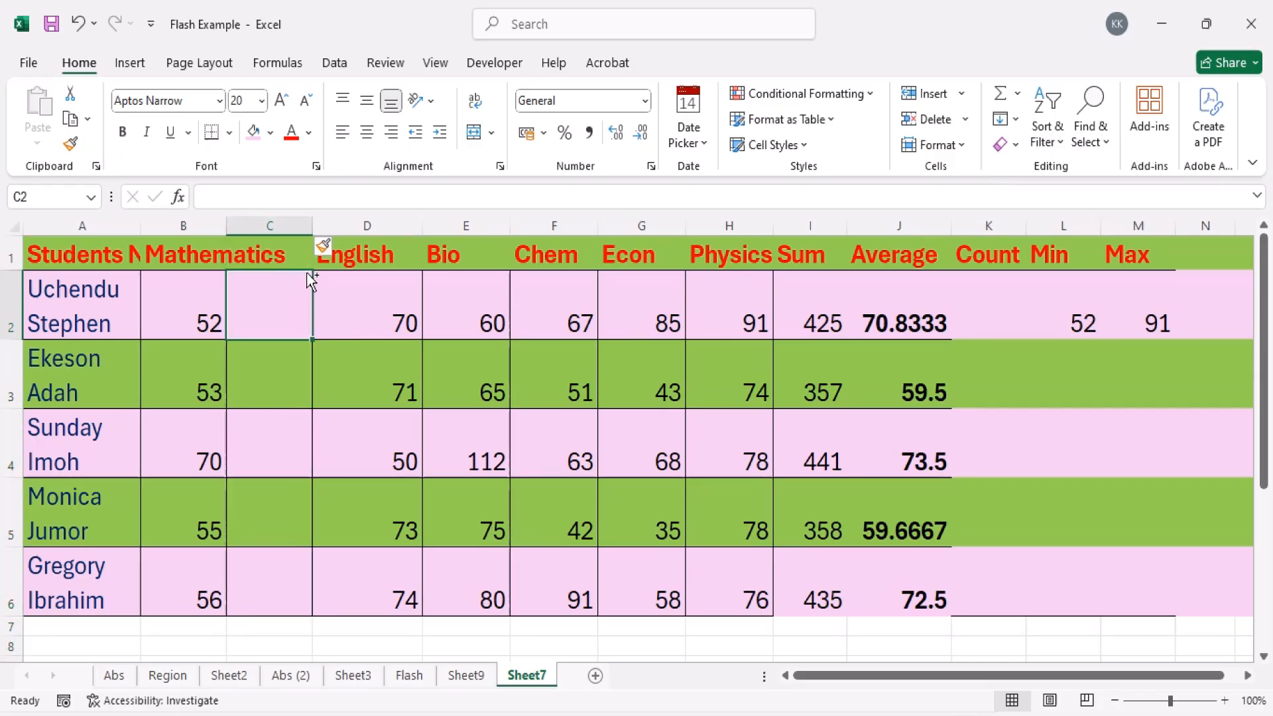
{"action": "key", "text": "ctrl+z"}
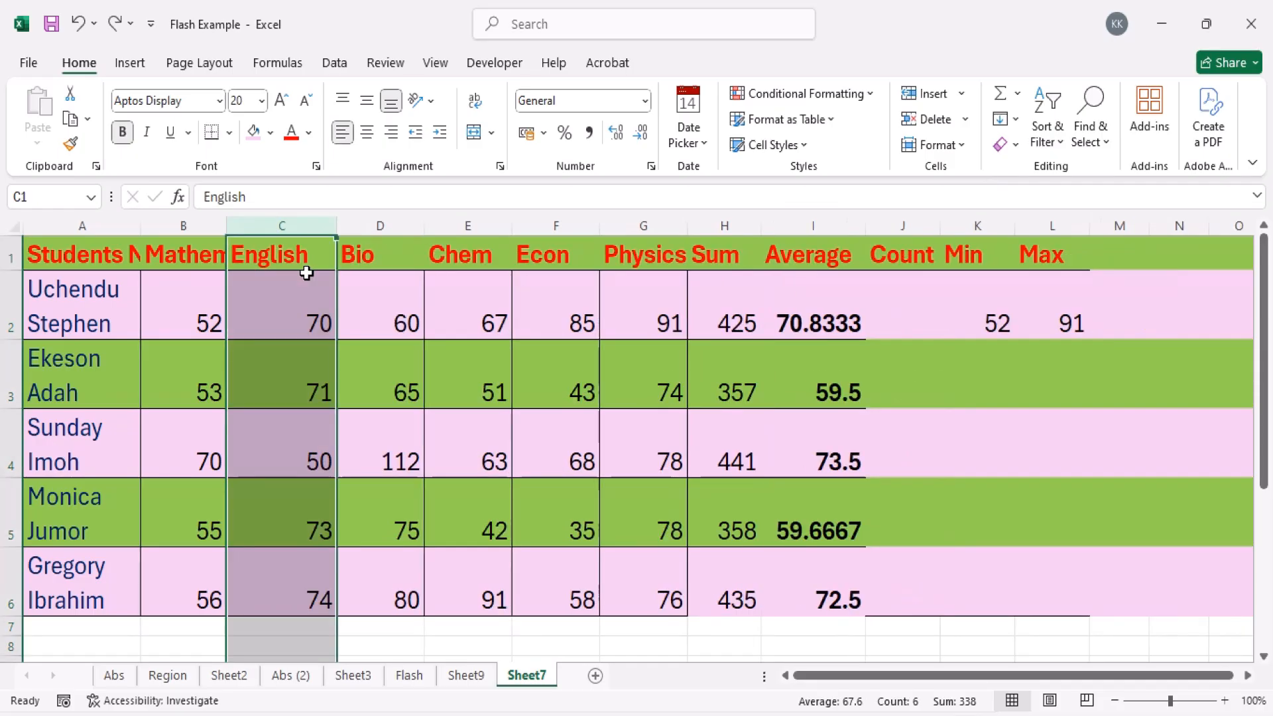
- Insert a blank column directly from the header of the selected English column
{"action": "right_click", "coordinate": [283, 226]}
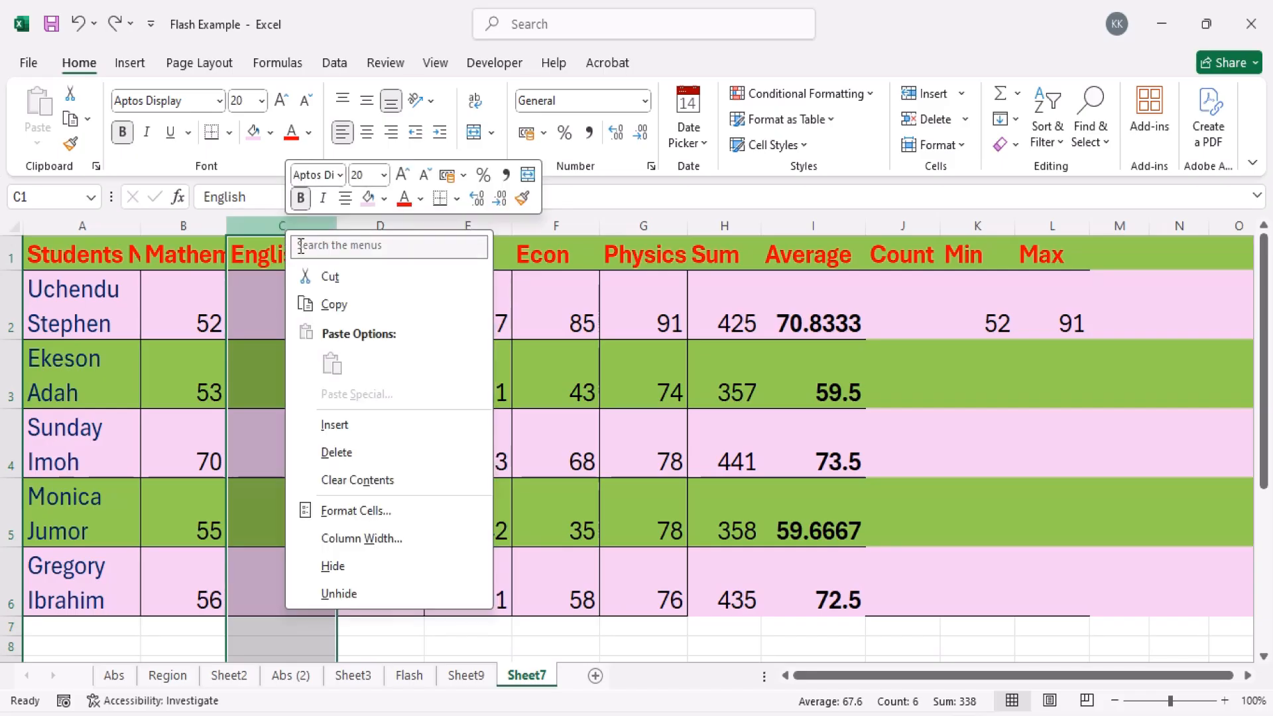
{"action": "left_click", "coordinate": [351, 427]}
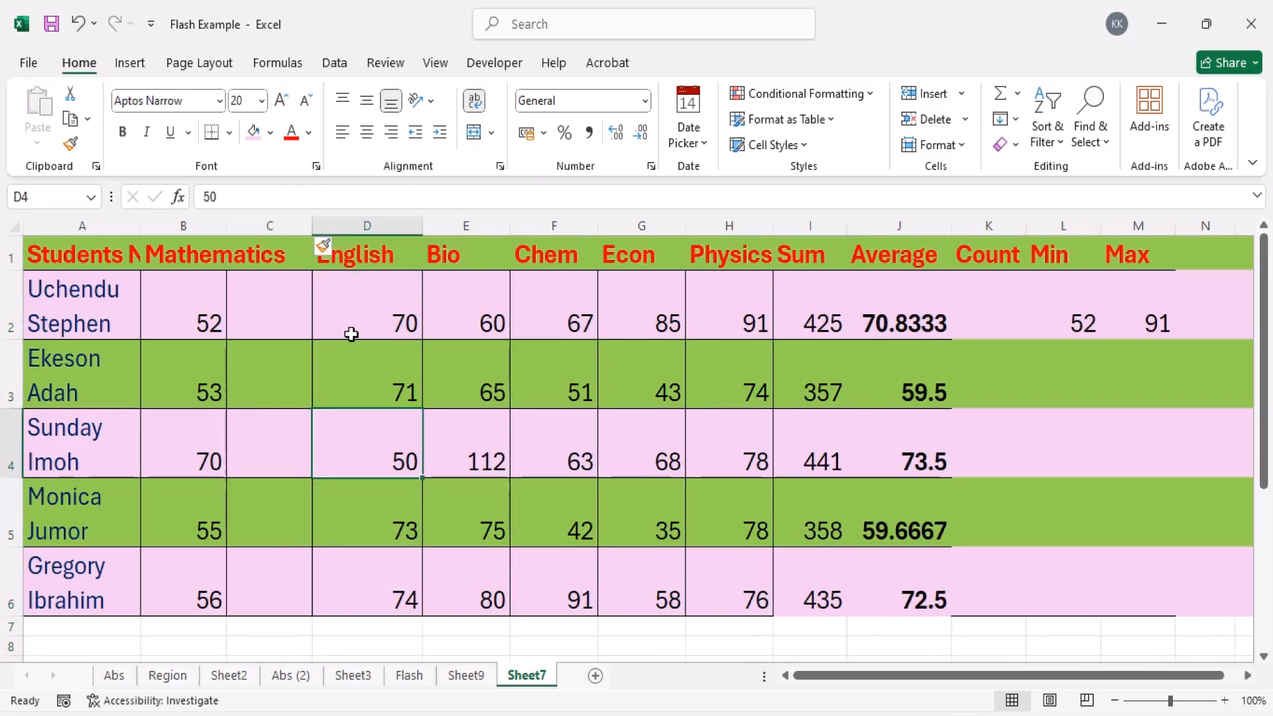
- Insert four sheet columns at once using the range D1:G1, and undo both this and the previous column insertion
{"action": "left_click_drag", "start_coordinate": [356, 258], "coordinate": [636, 249]}
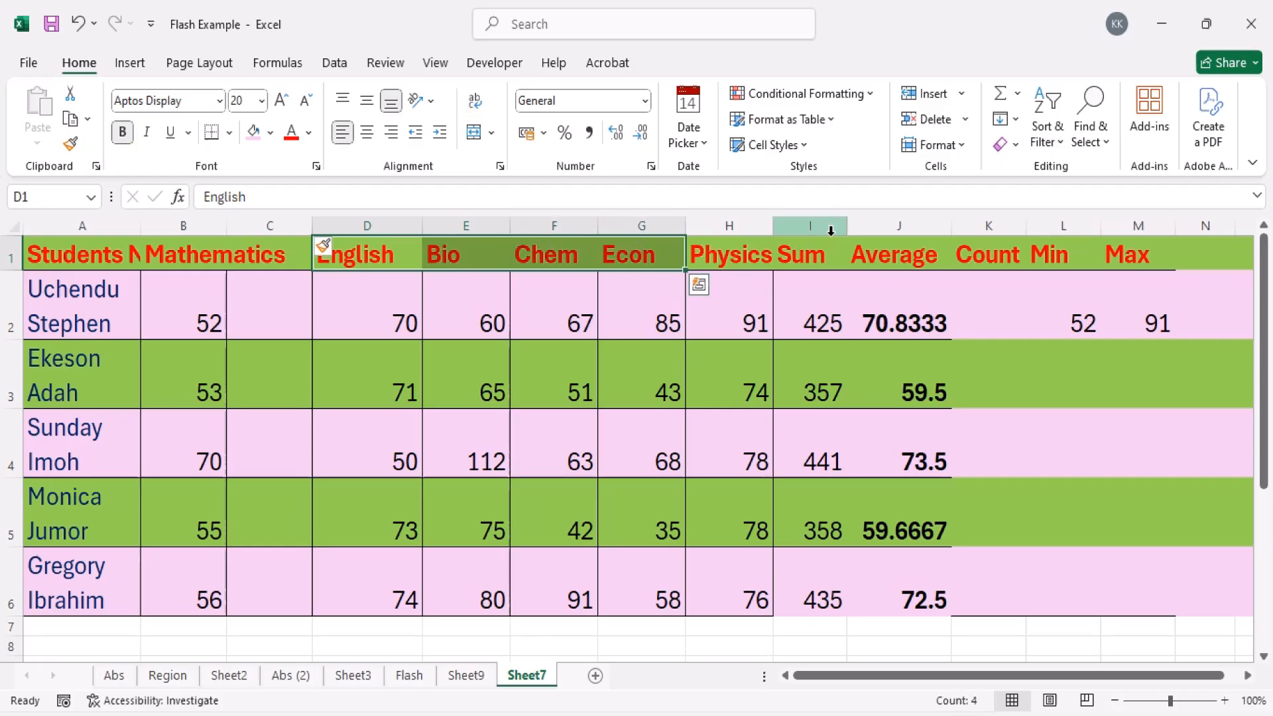
{"action": "left_click", "coordinate": [963, 101]}
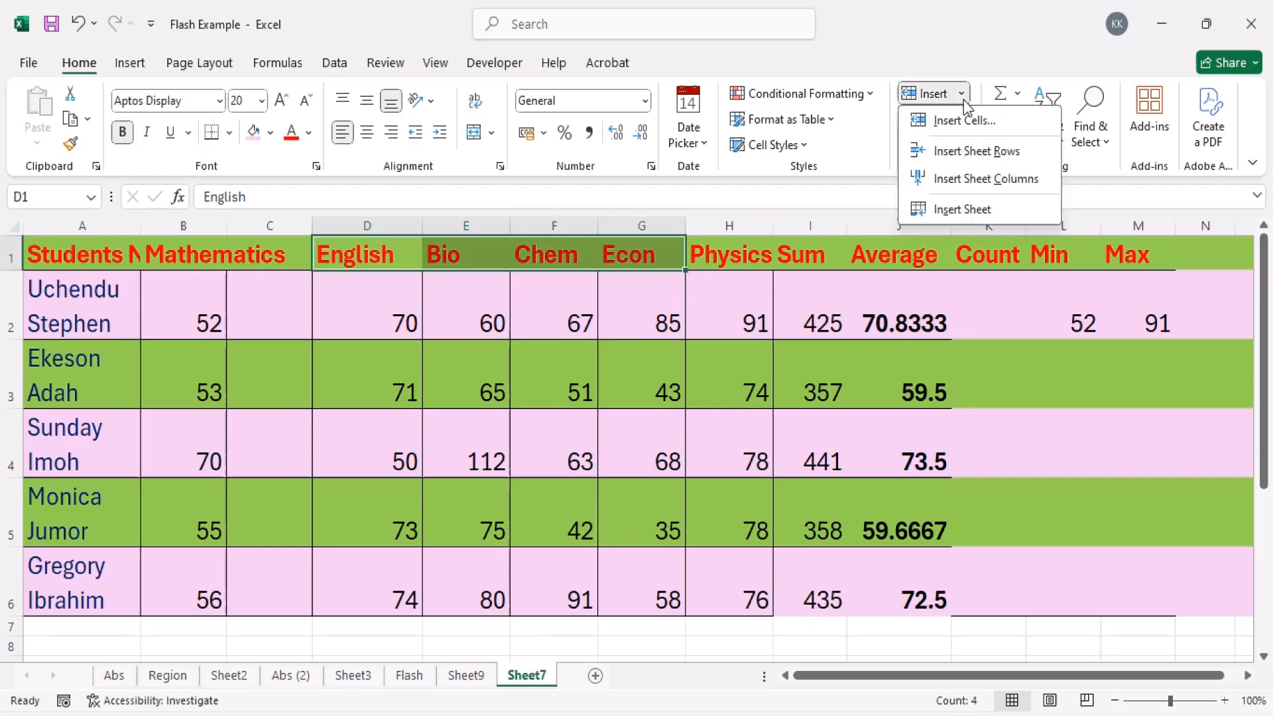
{"action": "left_click", "coordinate": [986, 181]}
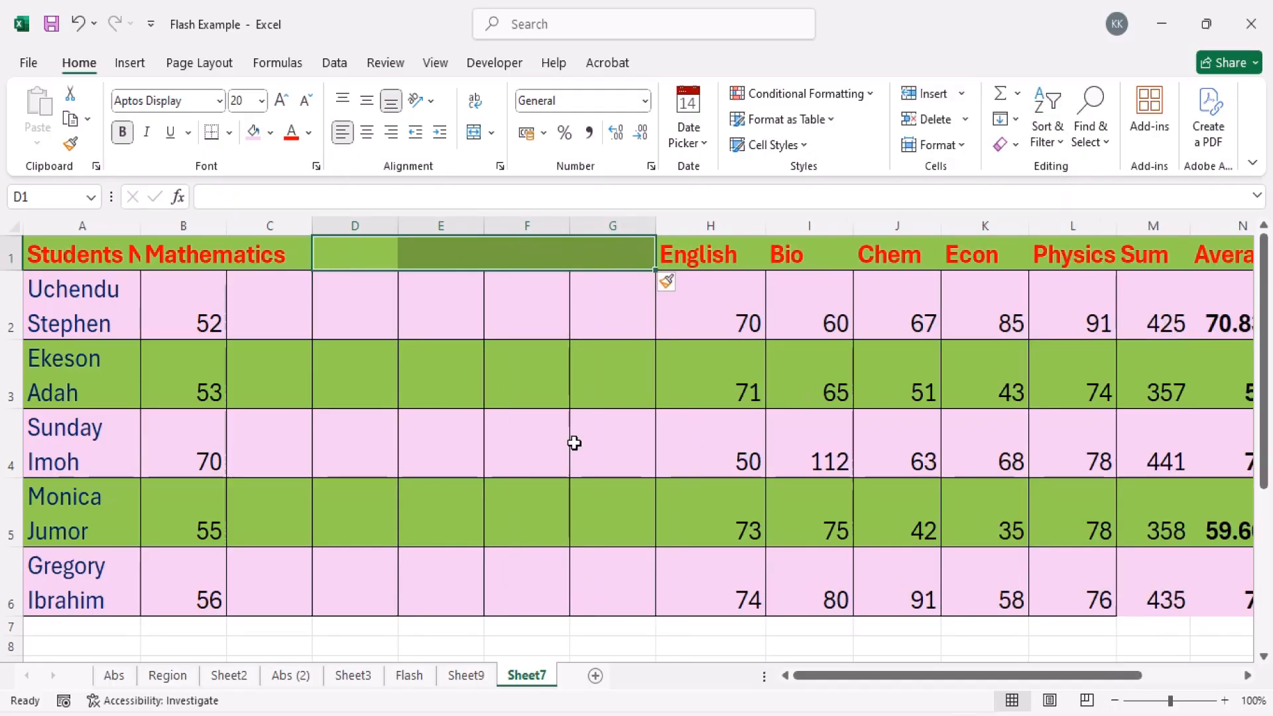
{"action": "key", "text": "ctrl+z"}
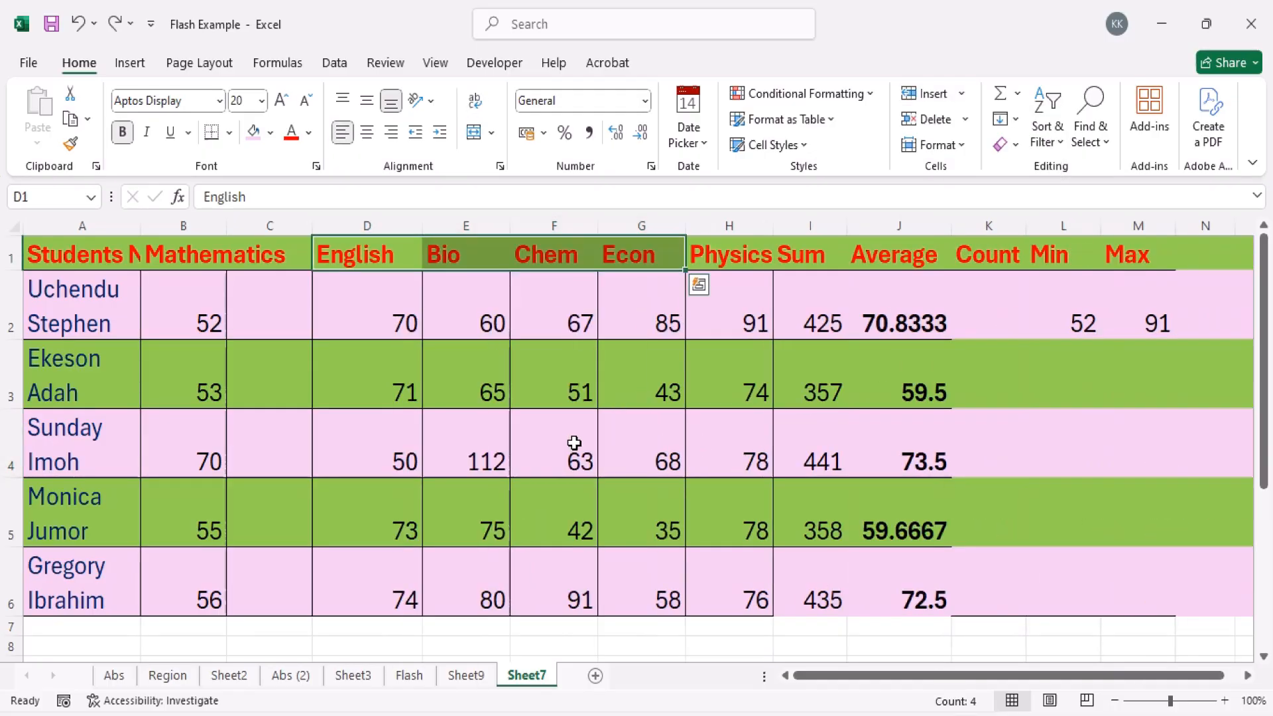
{"action": "key", "text": "ctrl+z"}
{"action": "left_click", "coordinate": [443, 415]}
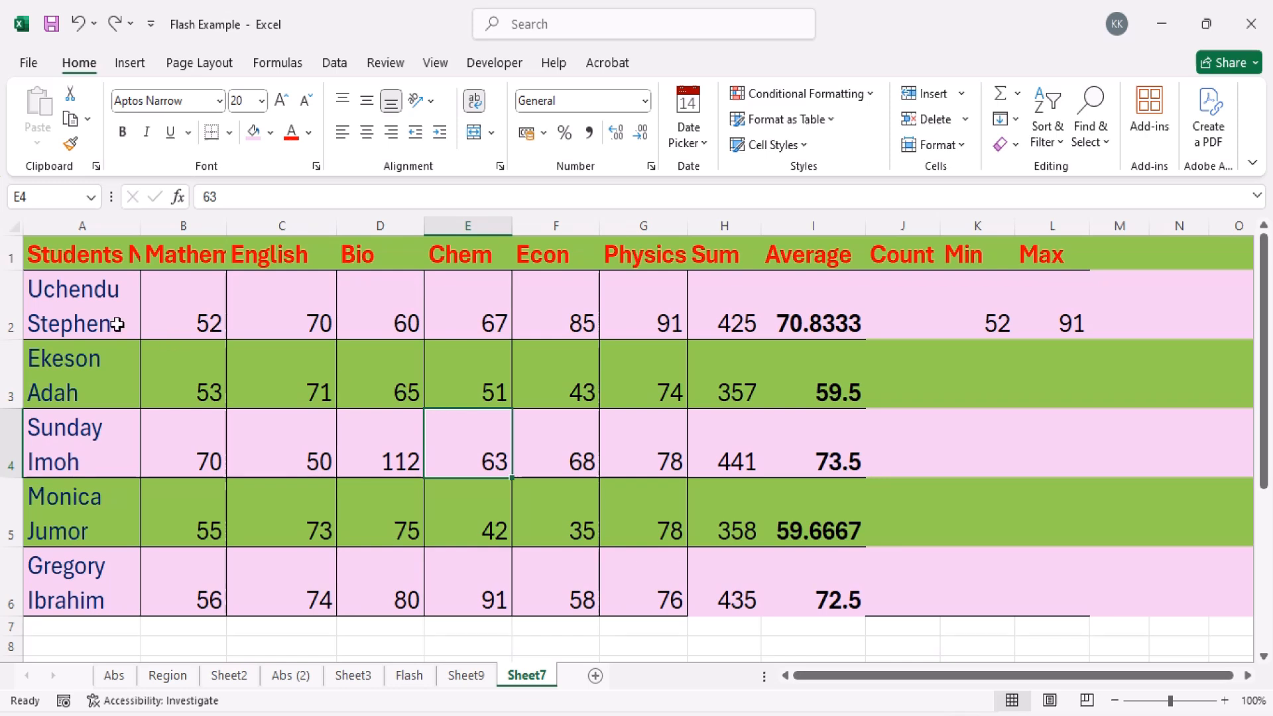
- Insert a blank sheet row above row 3 from cell A3, and undo the insertion
{"action": "left_click", "coordinate": [62, 311]}
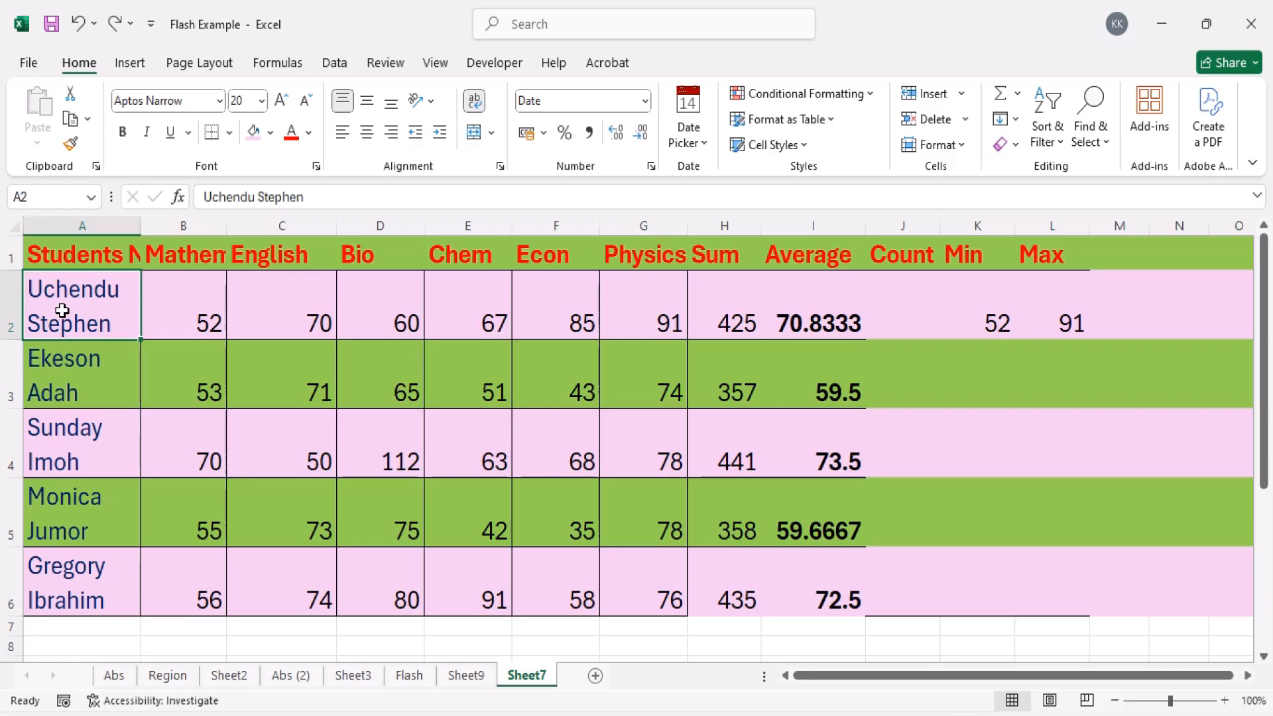
{"action": "left_click", "coordinate": [63, 366]}
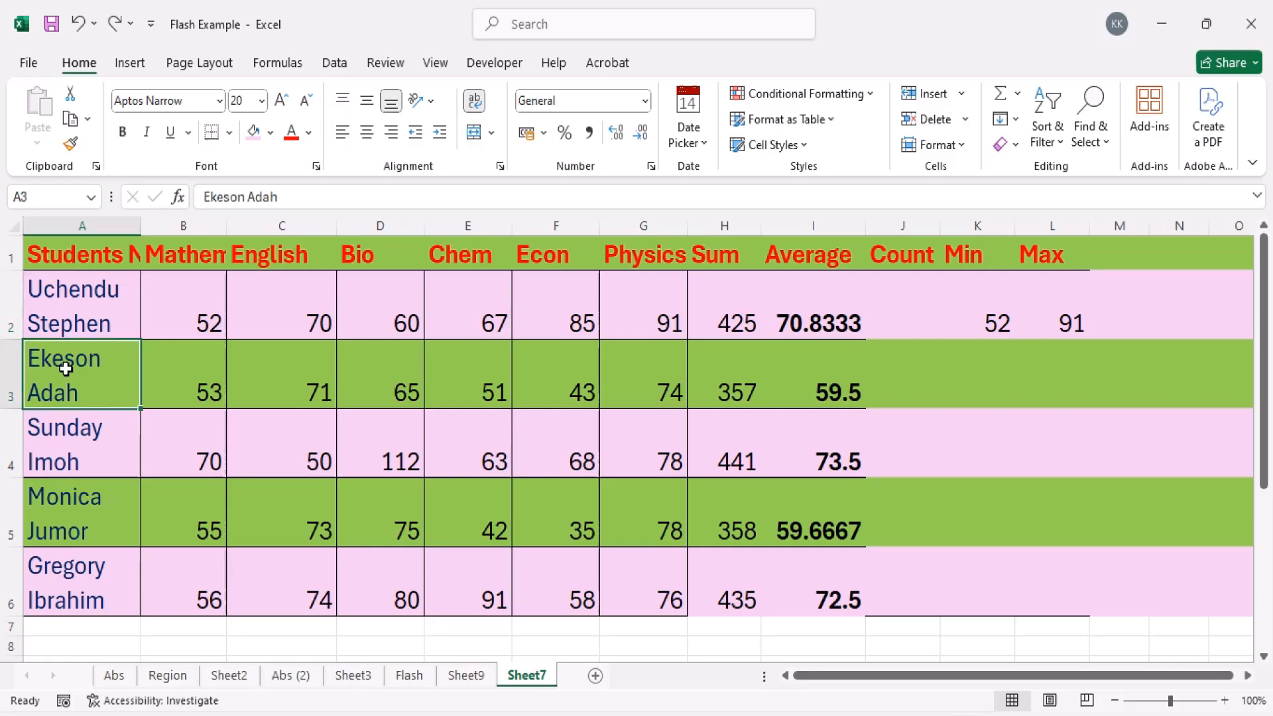
{"action": "left_click", "coordinate": [962, 95]}
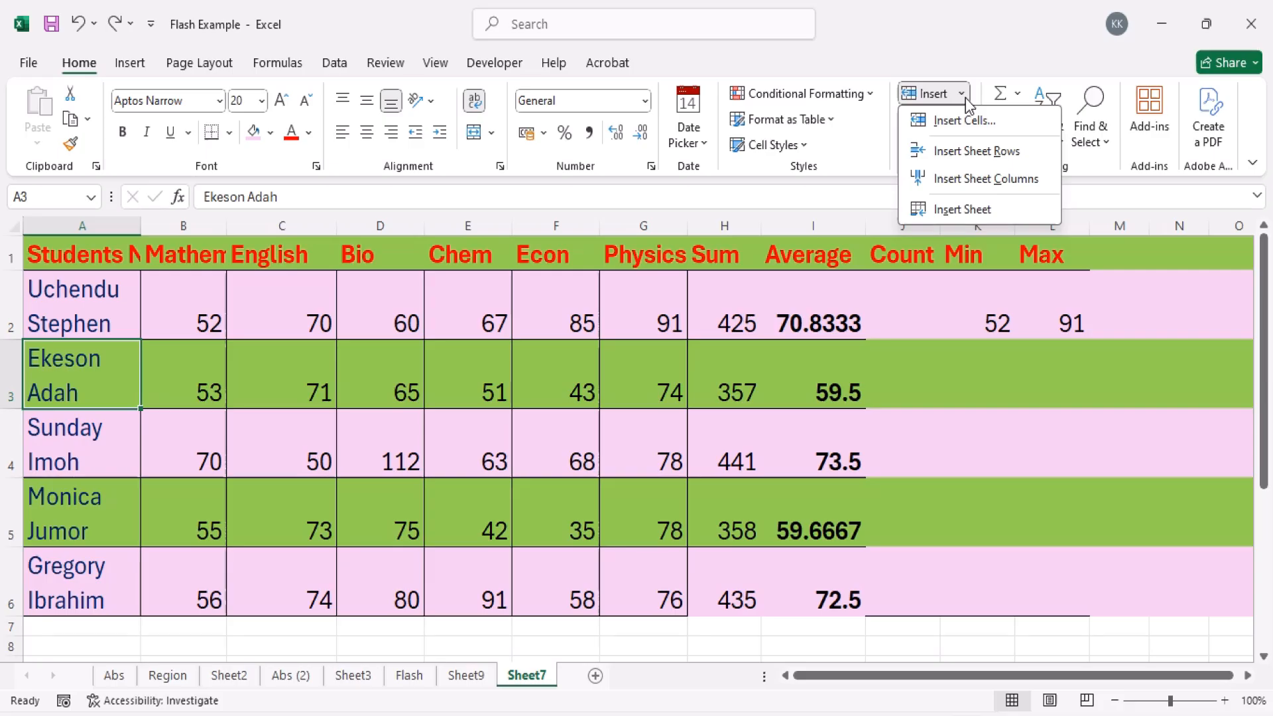
{"action": "left_click", "coordinate": [1032, 161]}
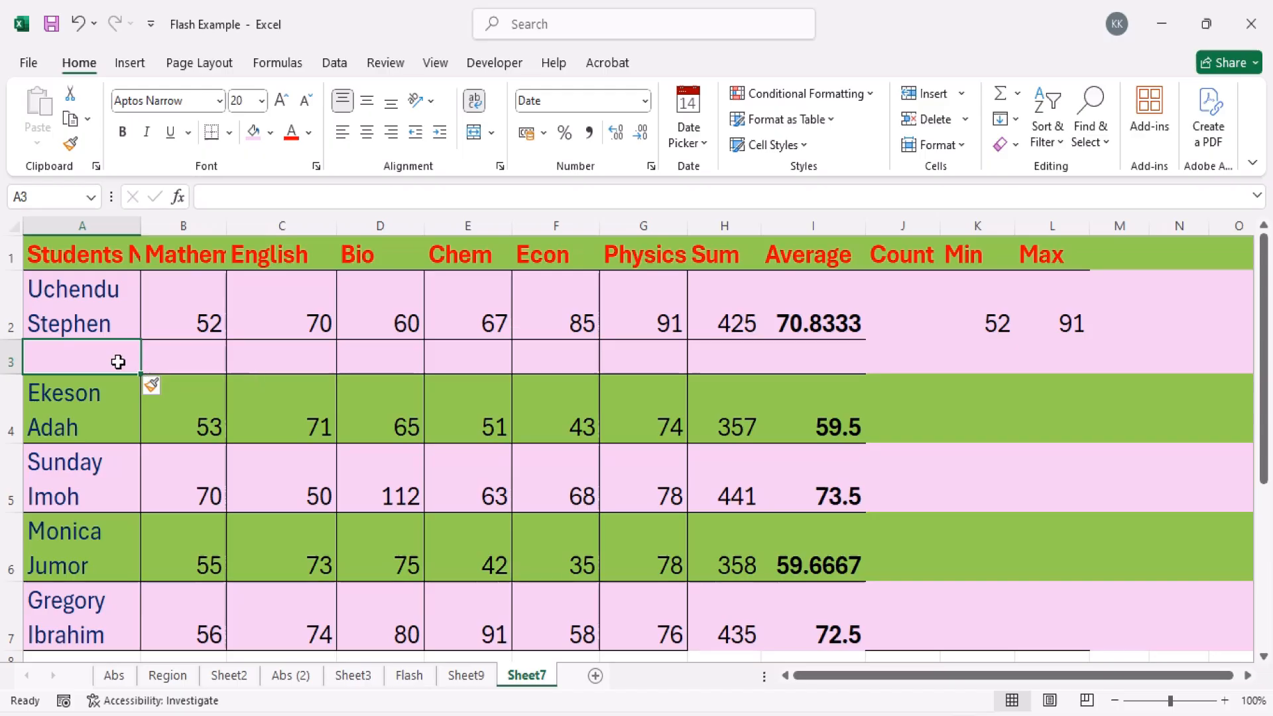
{"action": "key", "text": "ctrl+z"}
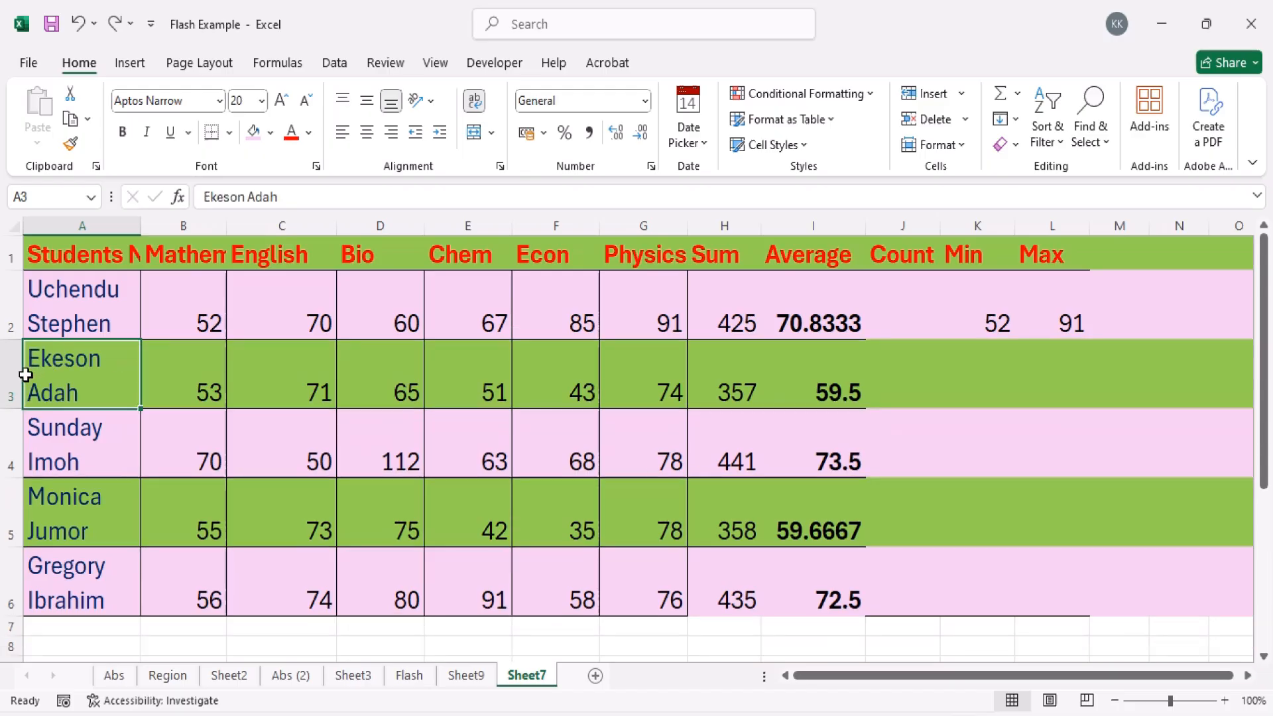
- Select the whole of row 3, insert a blank row above it, and undo the insertion
{"action": "left_click", "coordinate": [15, 375]}
{"action": "right_click", "coordinate": [15, 382]}
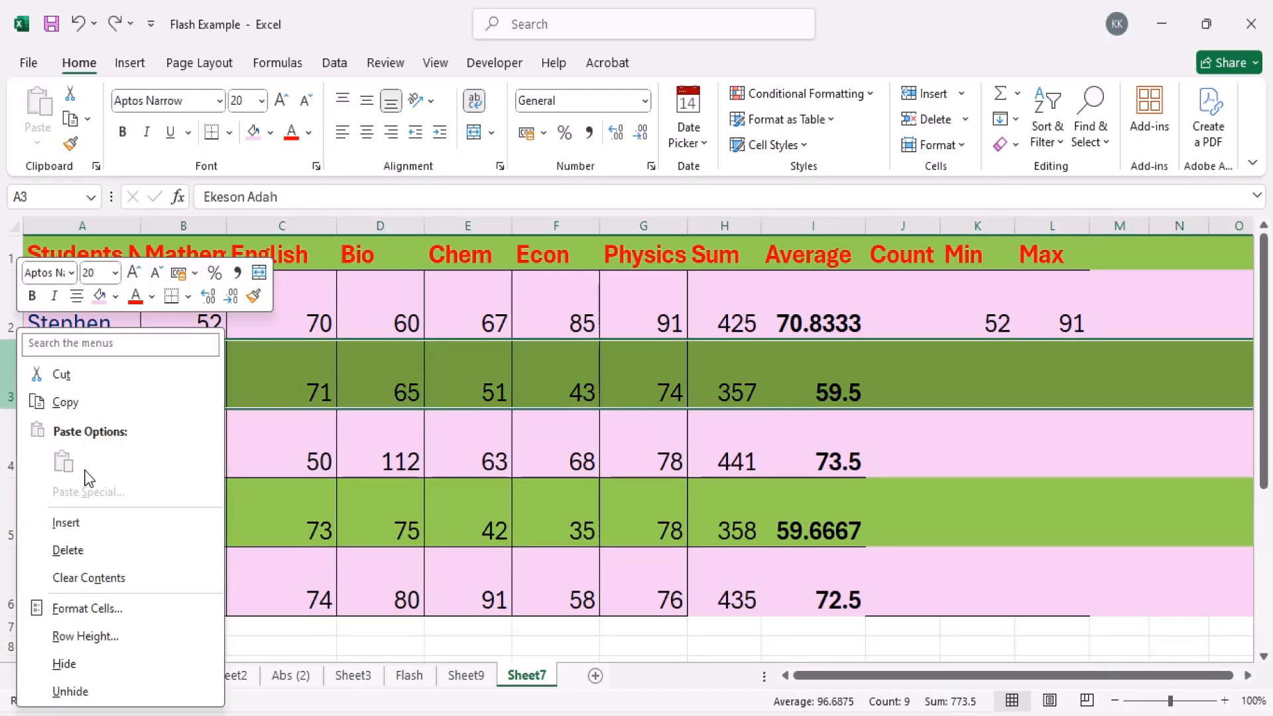
{"action": "left_click", "coordinate": [78, 522]}
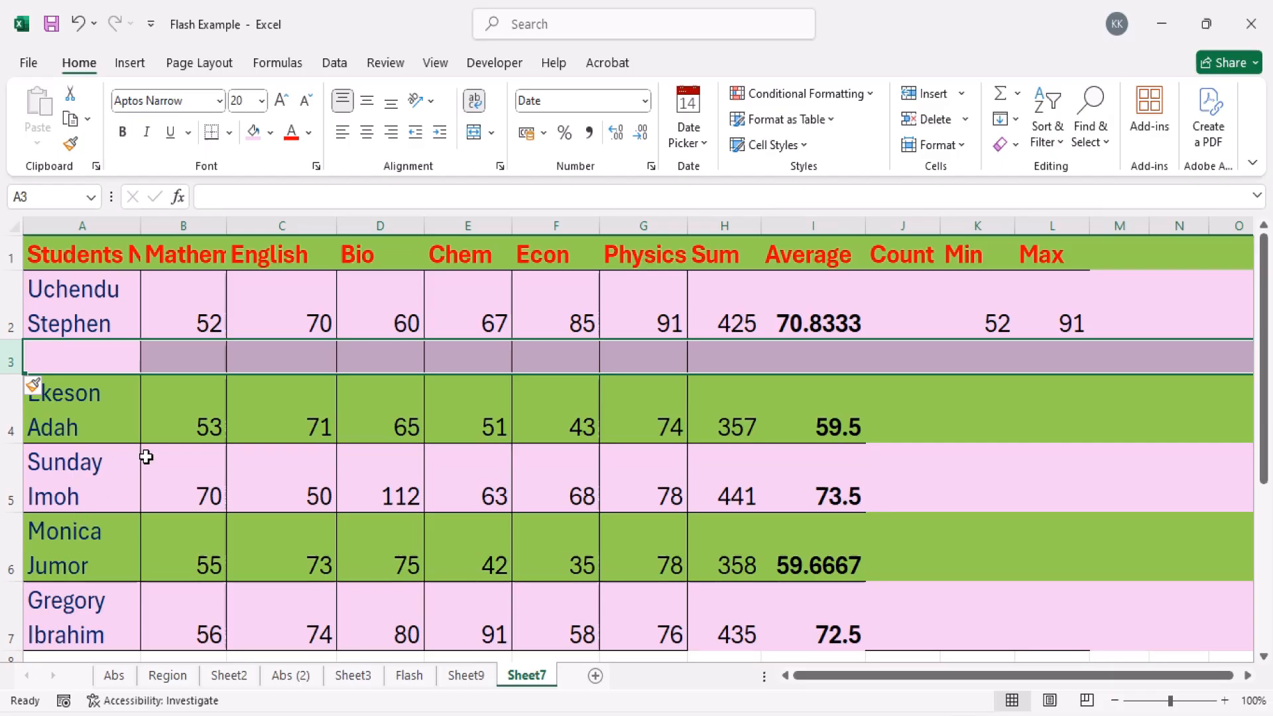
{"action": "key", "text": "ctrl+z"}
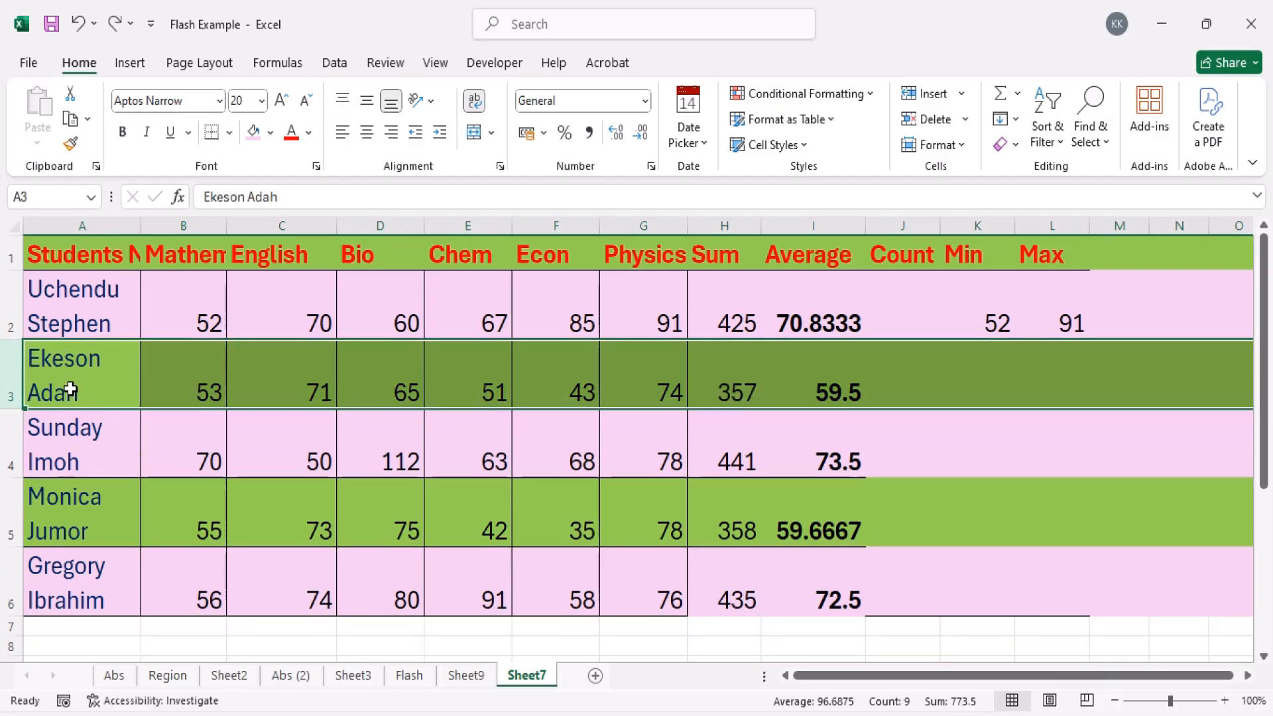
- Insert four sheet rows at once above row 3 using the range A3:A6, and undo the insertion
{"action": "left_click_drag", "start_coordinate": [70, 388], "coordinate": [70, 556]}
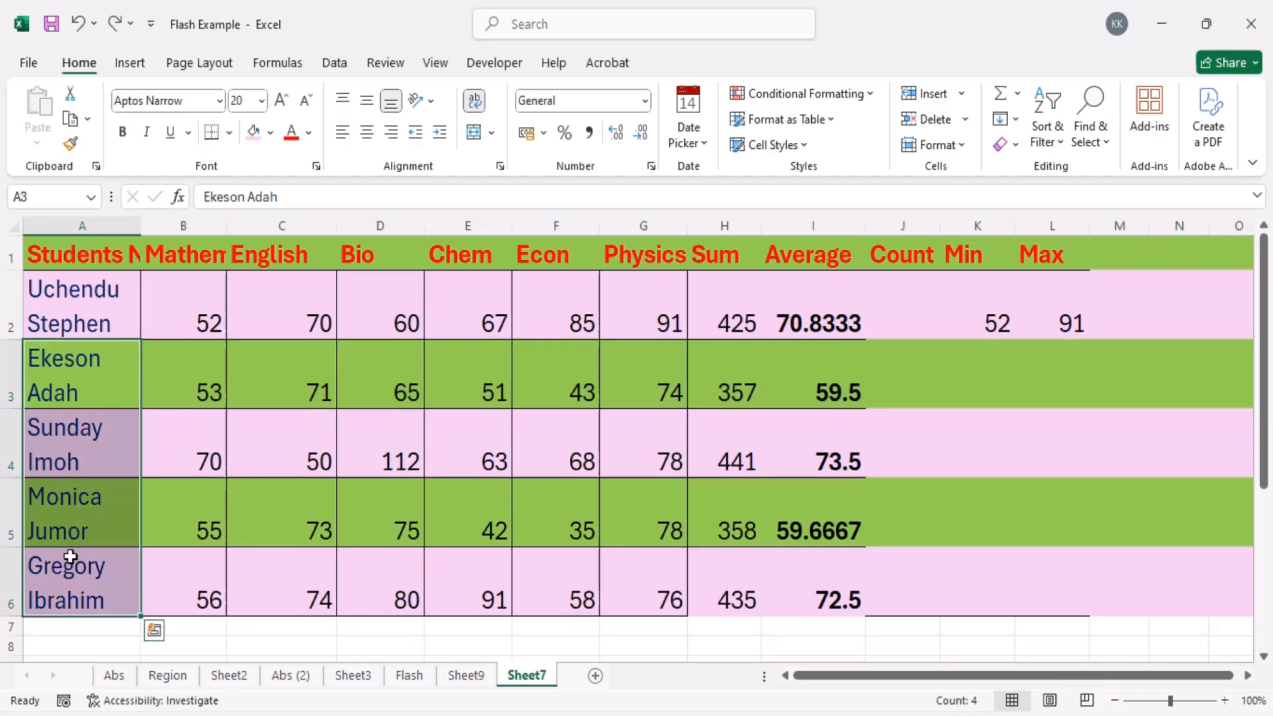
{"action": "left_click", "coordinate": [962, 96]}
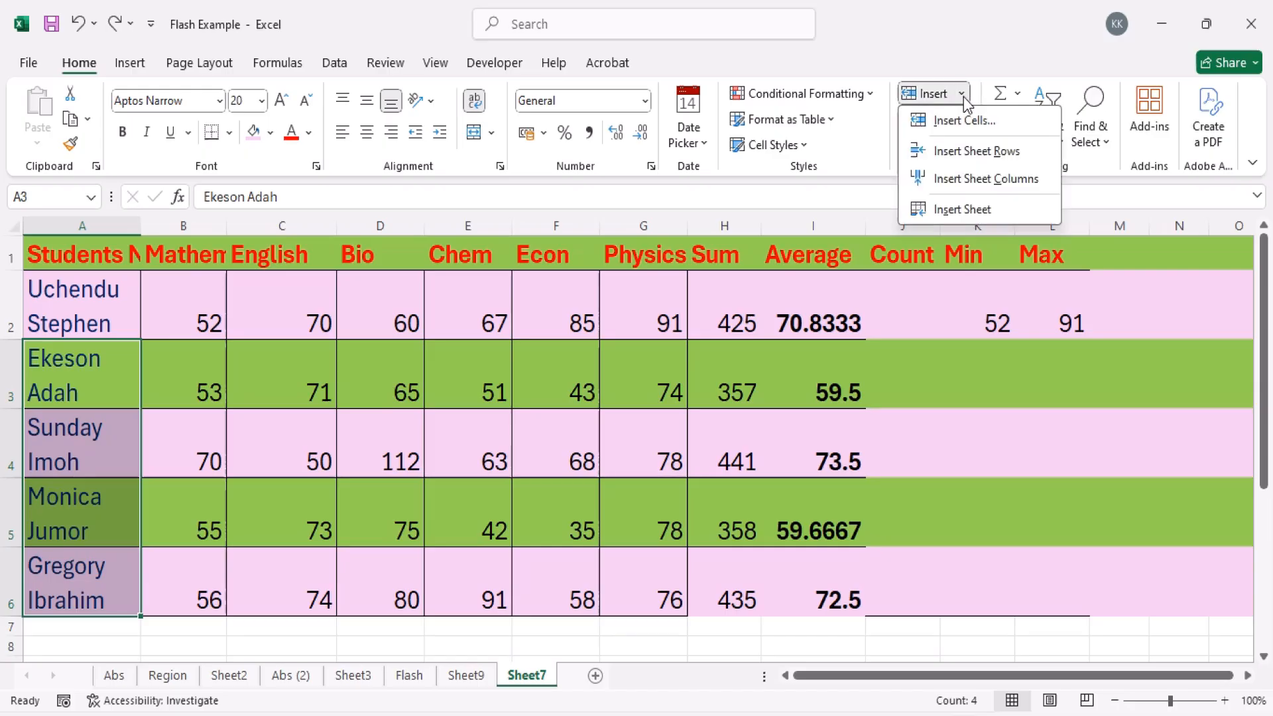
{"action": "left_click", "coordinate": [973, 153]}
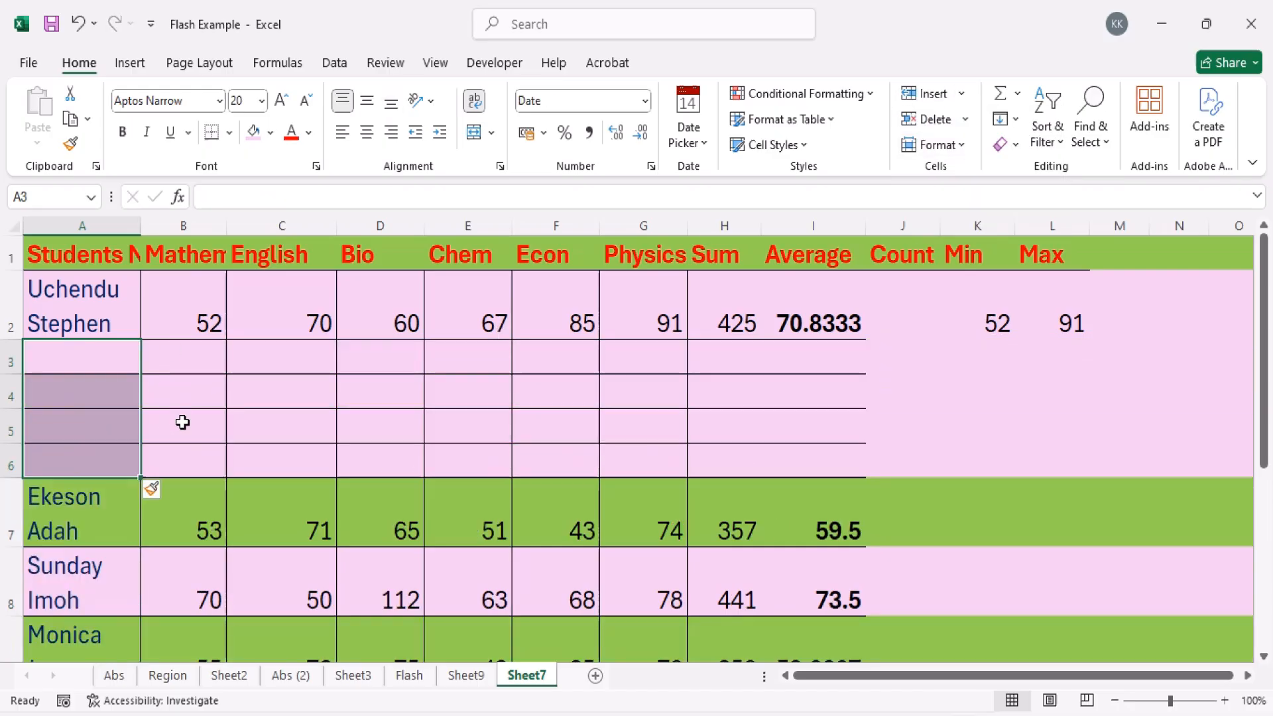
{"action": "key", "text": "ctrl+z"}
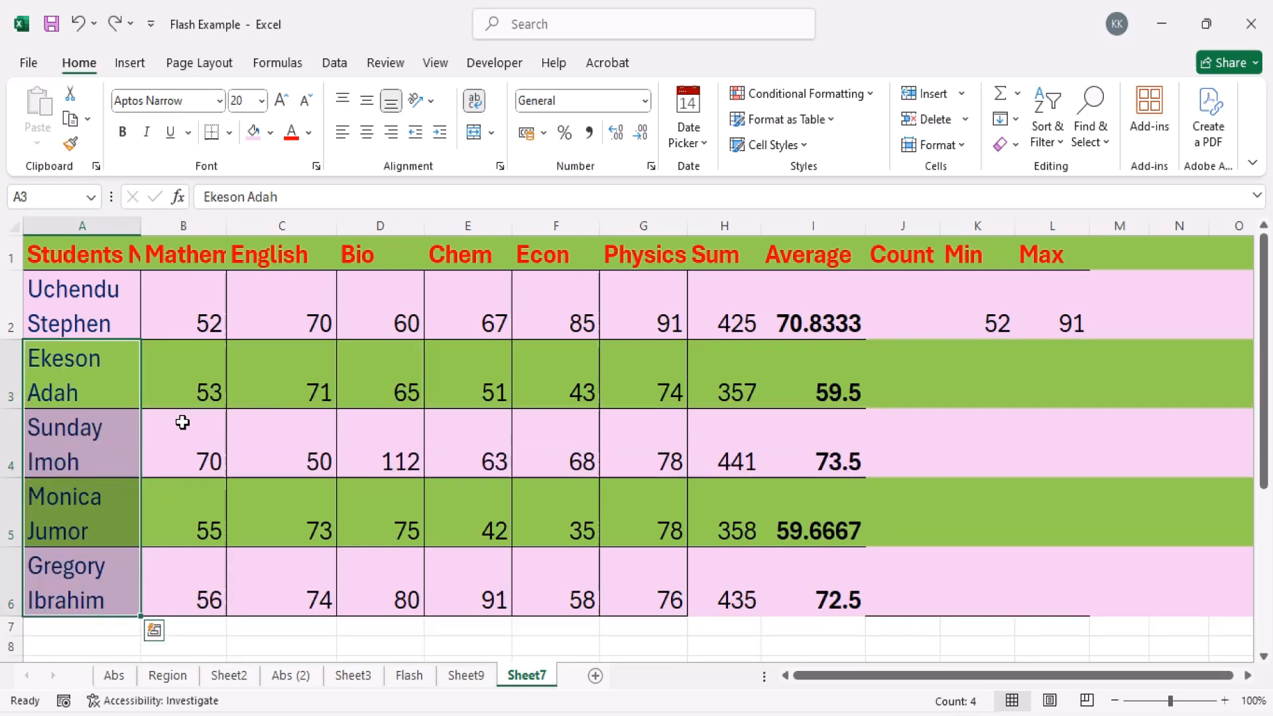
{"action": "left_click", "coordinate": [187, 422]}
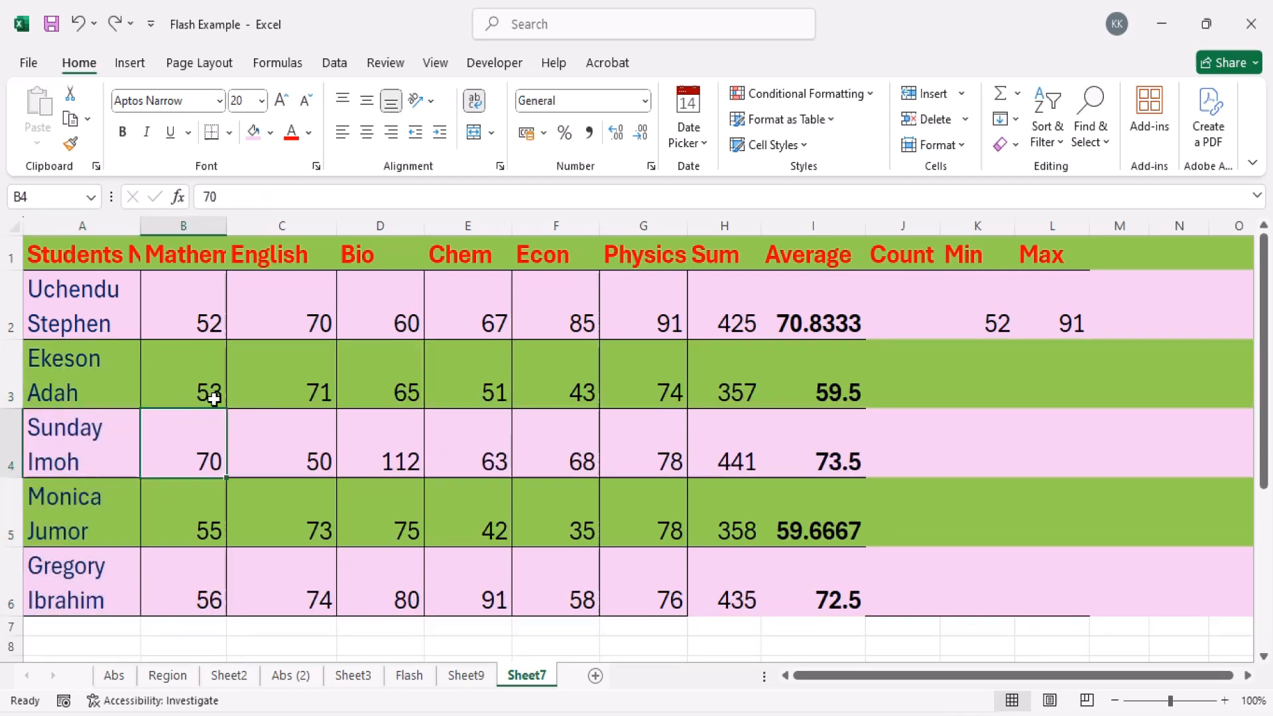
- Delete the English column (column C) as a sheet column, and undo the deletion
{"action": "left_click", "coordinate": [303, 229]}
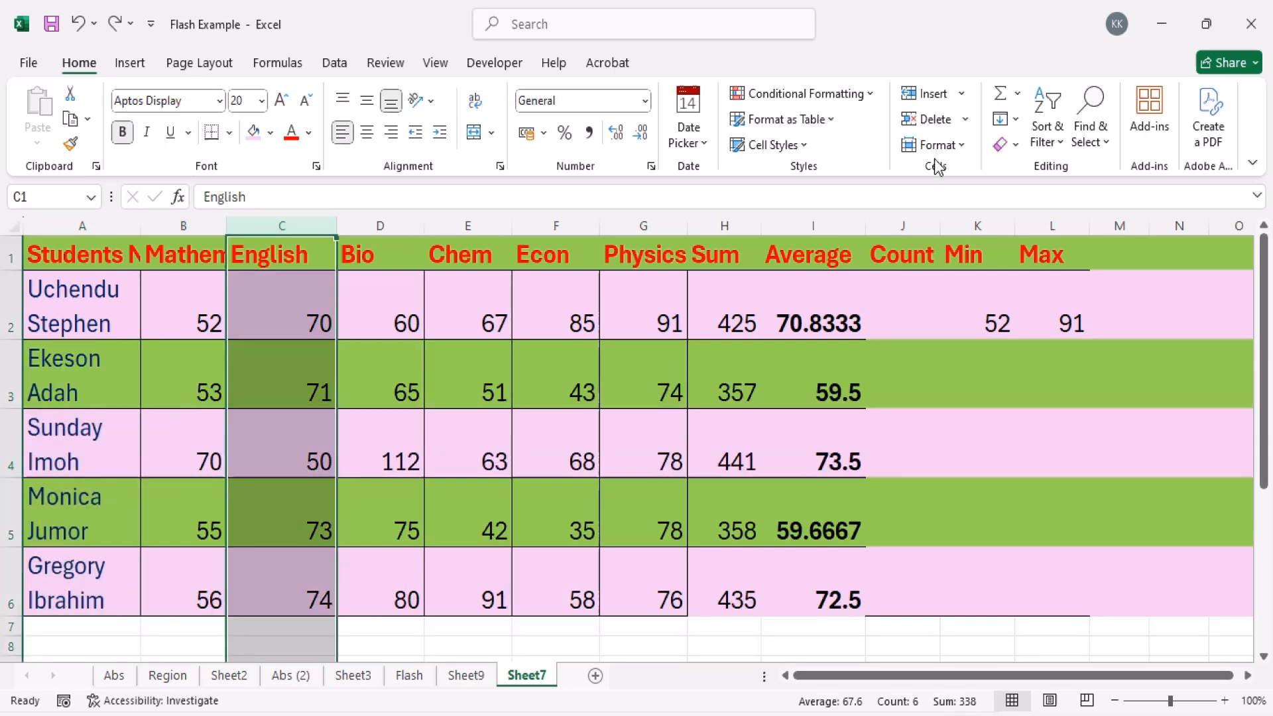
{"action": "left_click", "coordinate": [966, 120]}
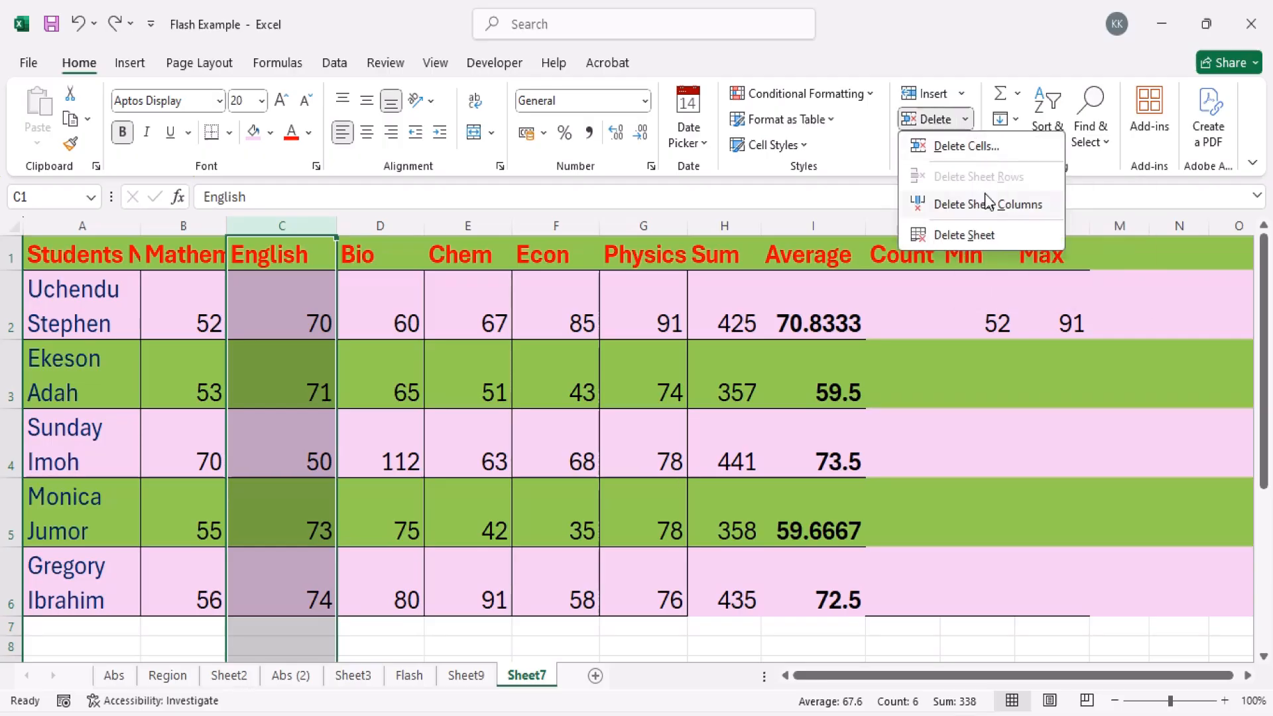
{"action": "left_click", "coordinate": [1032, 211]}
{"action": "key", "text": "ctrl+z"}
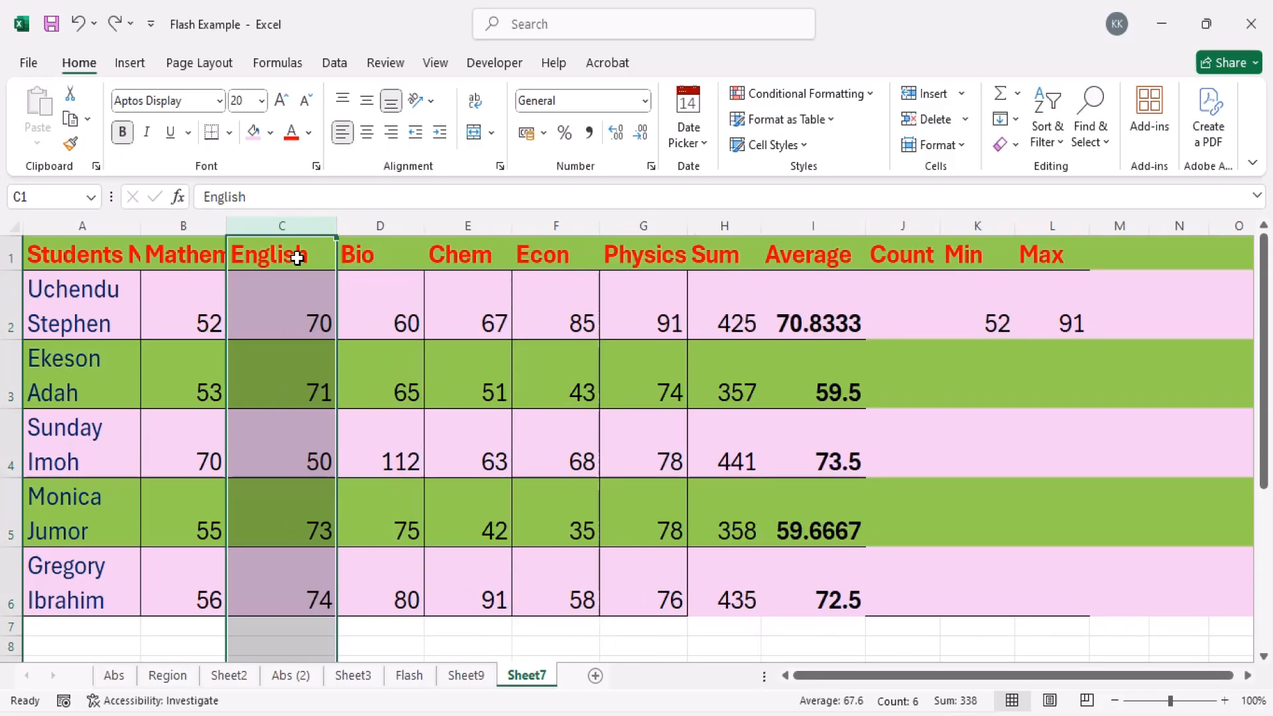
- Delete the still selected English column again directly from the selection, and restore it by undoing
{"action": "right_click", "coordinate": [299, 259]}
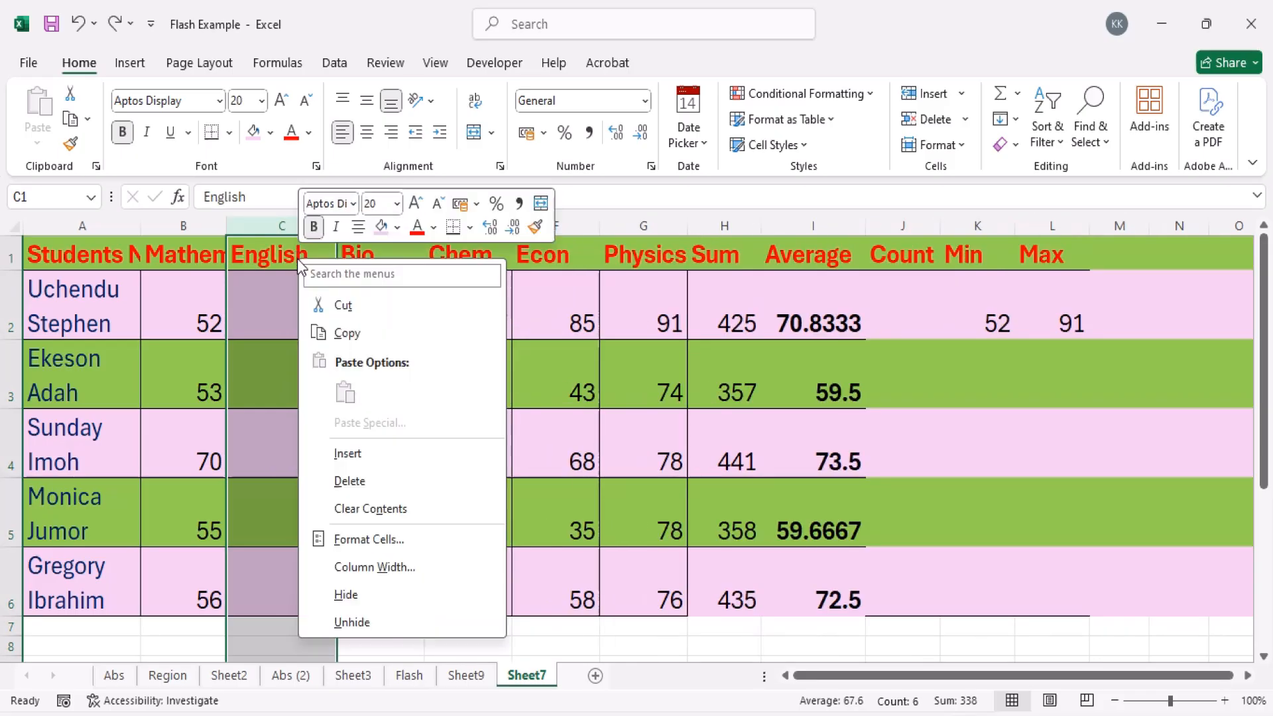
{"action": "left_click", "coordinate": [367, 477]}
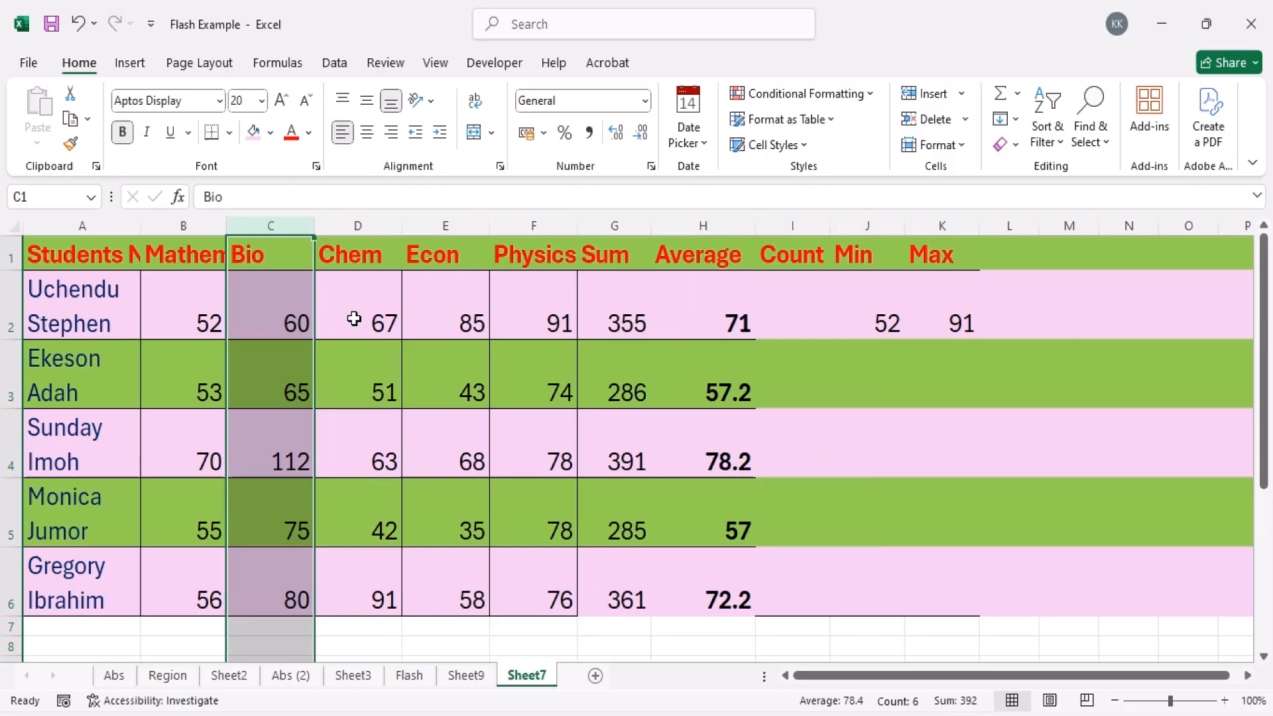
{"action": "left_click", "coordinate": [354, 319]}
{"action": "key", "text": "ctrl+z"}
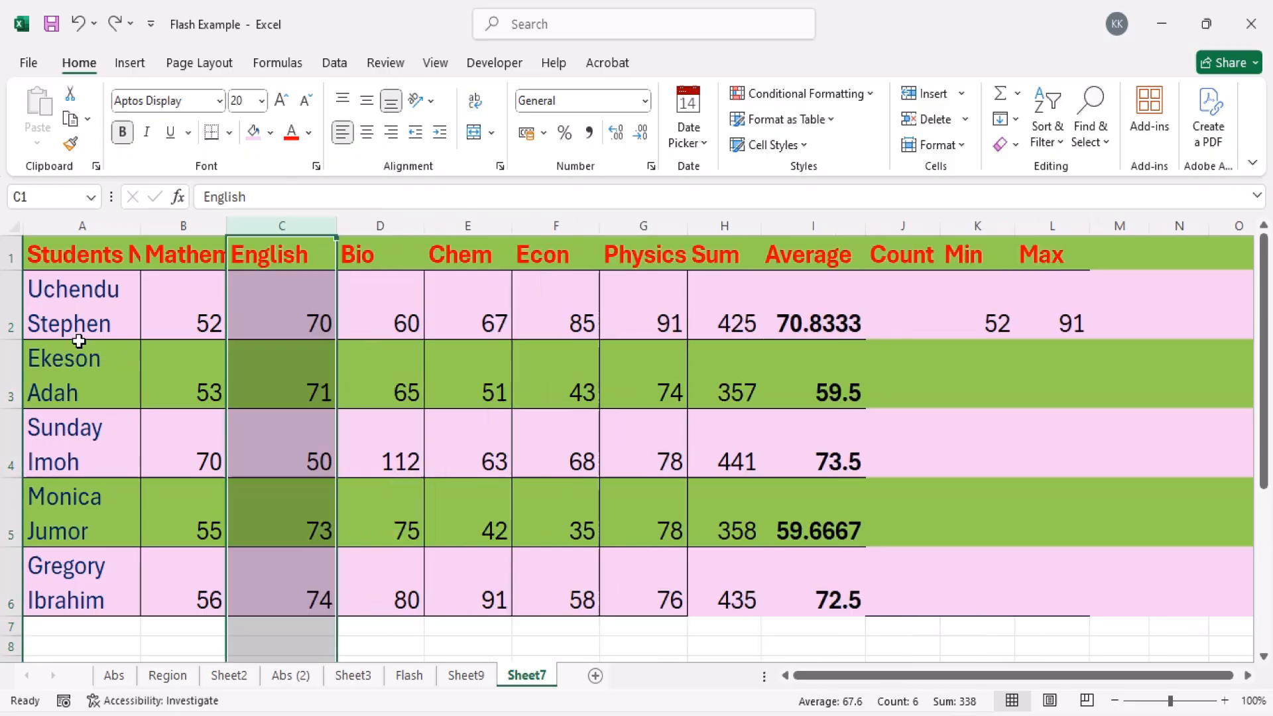
- Delete row 2, the first student's record, with the Delete Sheet Rows command, and undo the deletion
{"action": "left_click", "coordinate": [13, 308]}
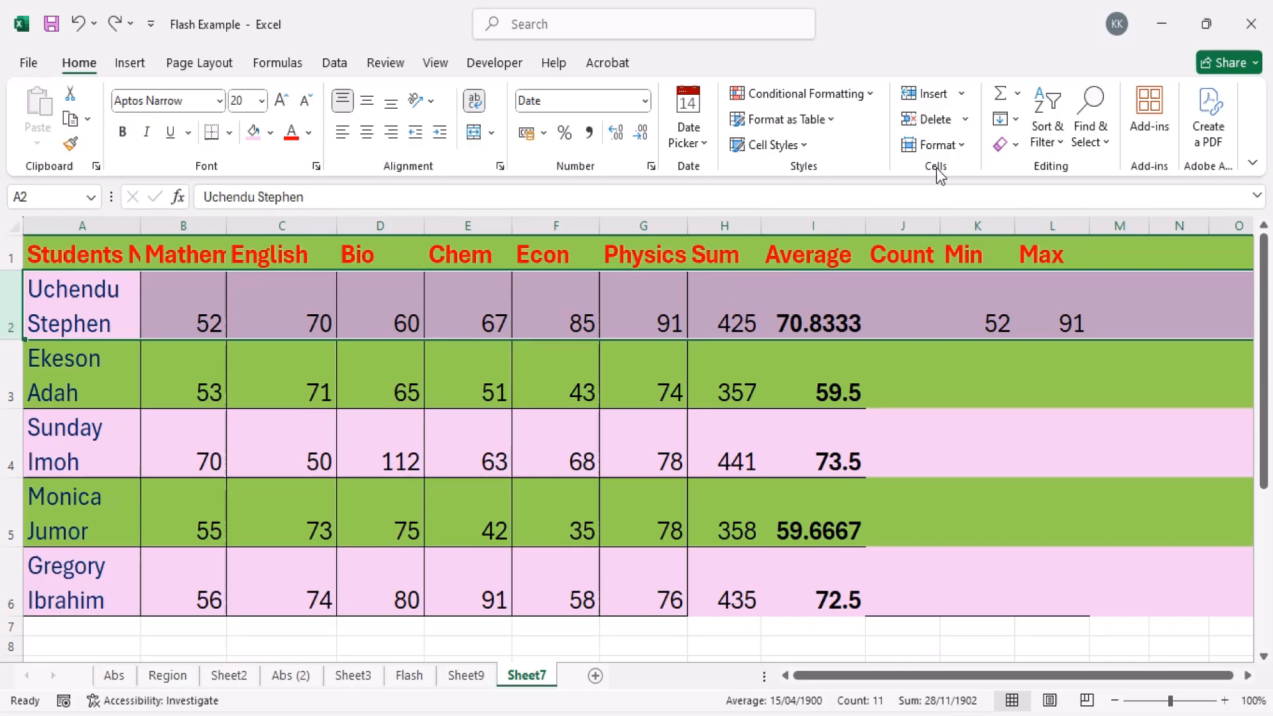
{"action": "left_click", "coordinate": [966, 119]}
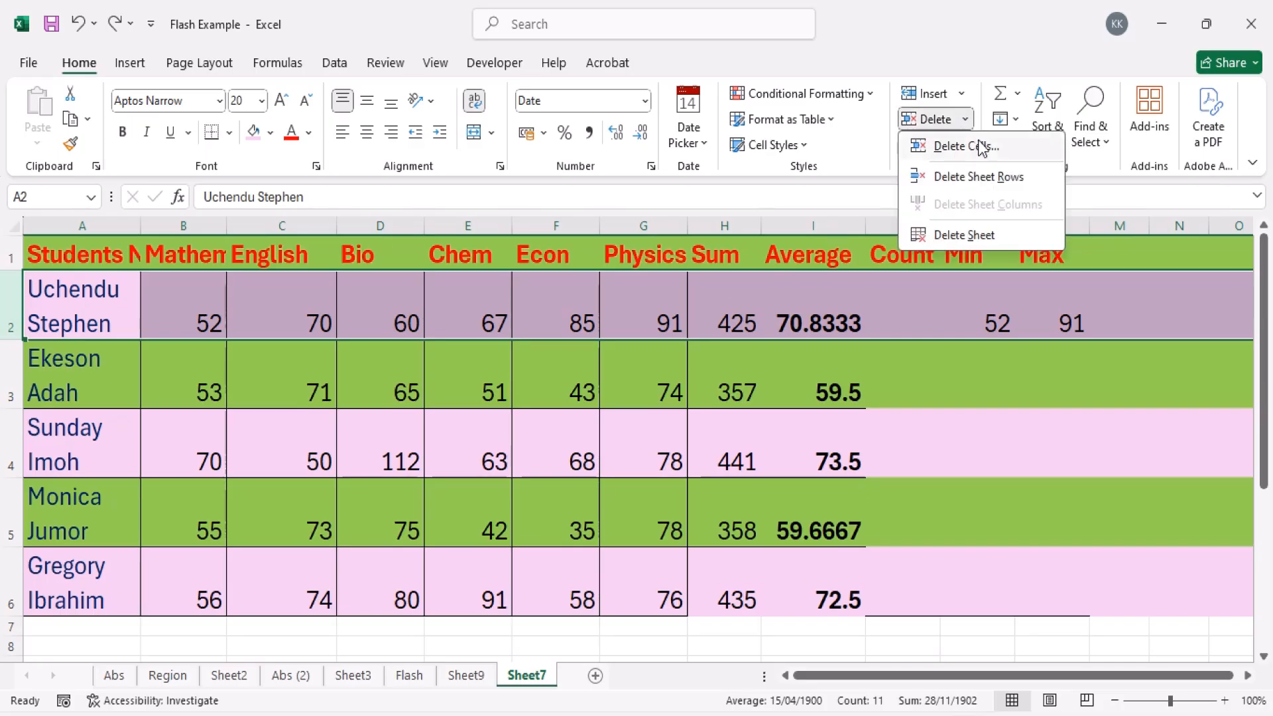
{"action": "left_click", "coordinate": [1030, 178]}
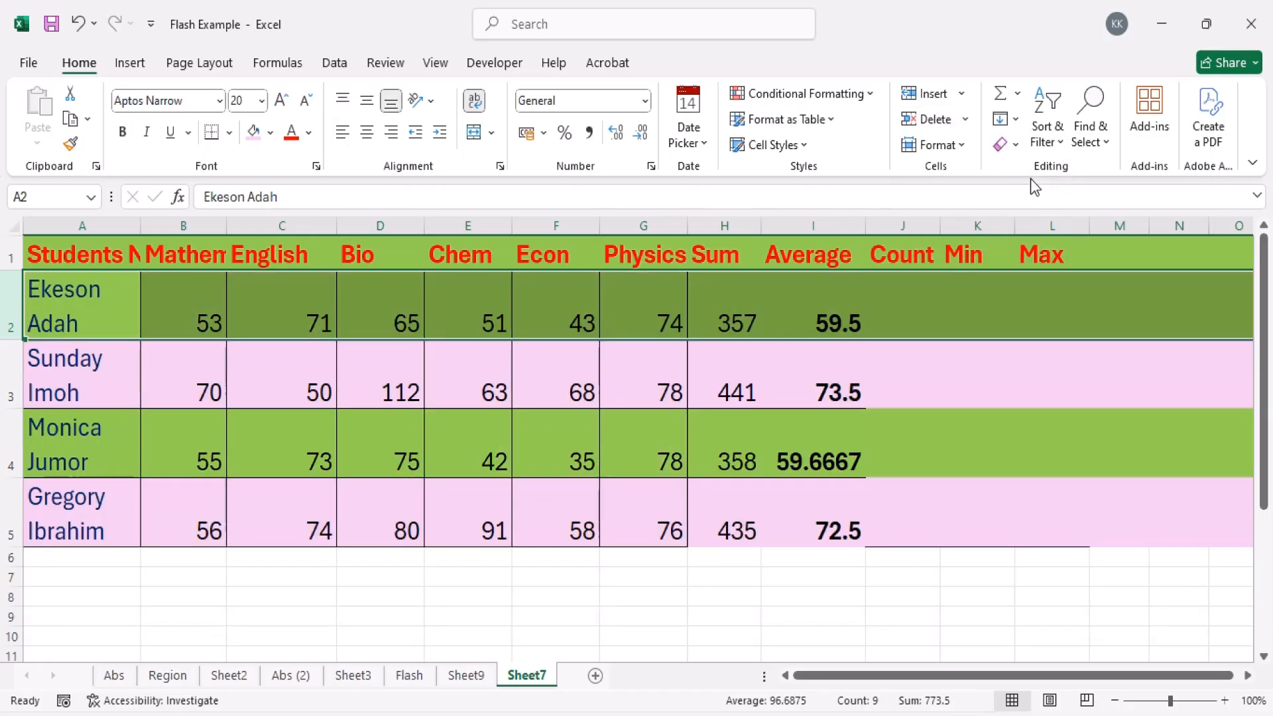
{"action": "left_click", "coordinate": [705, 325]}
{"action": "key", "text": "ctrl+z"}
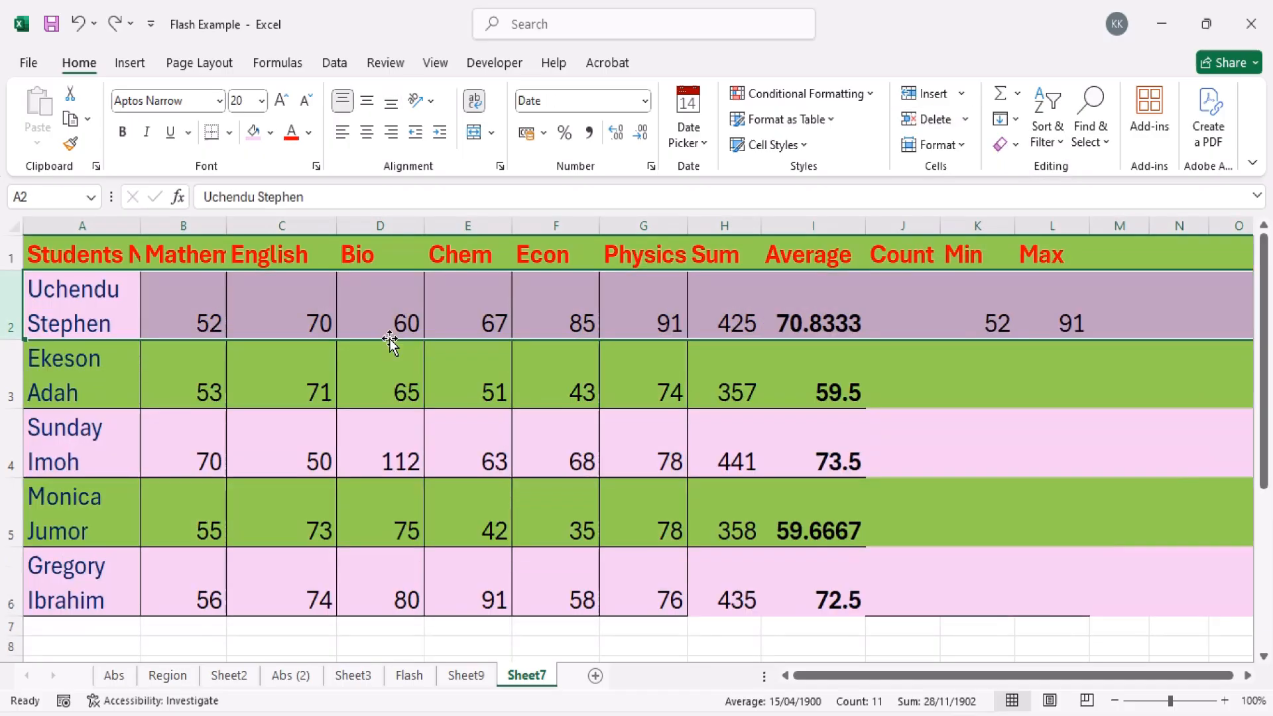
- Delete the still selected row 2 again directly from the row selection, and restore it by undoing
{"action": "right_click", "coordinate": [5, 311]}
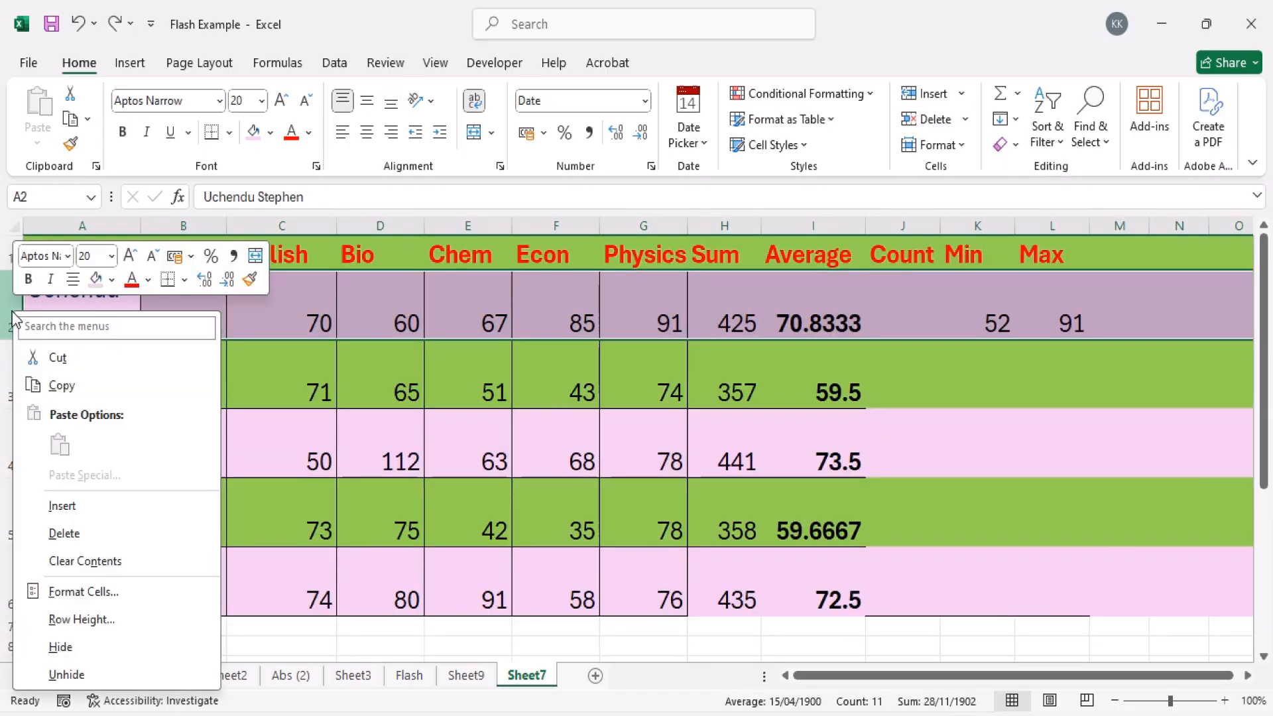
{"action": "left_click", "coordinate": [83, 533]}
{"action": "left_click", "coordinate": [170, 361]}
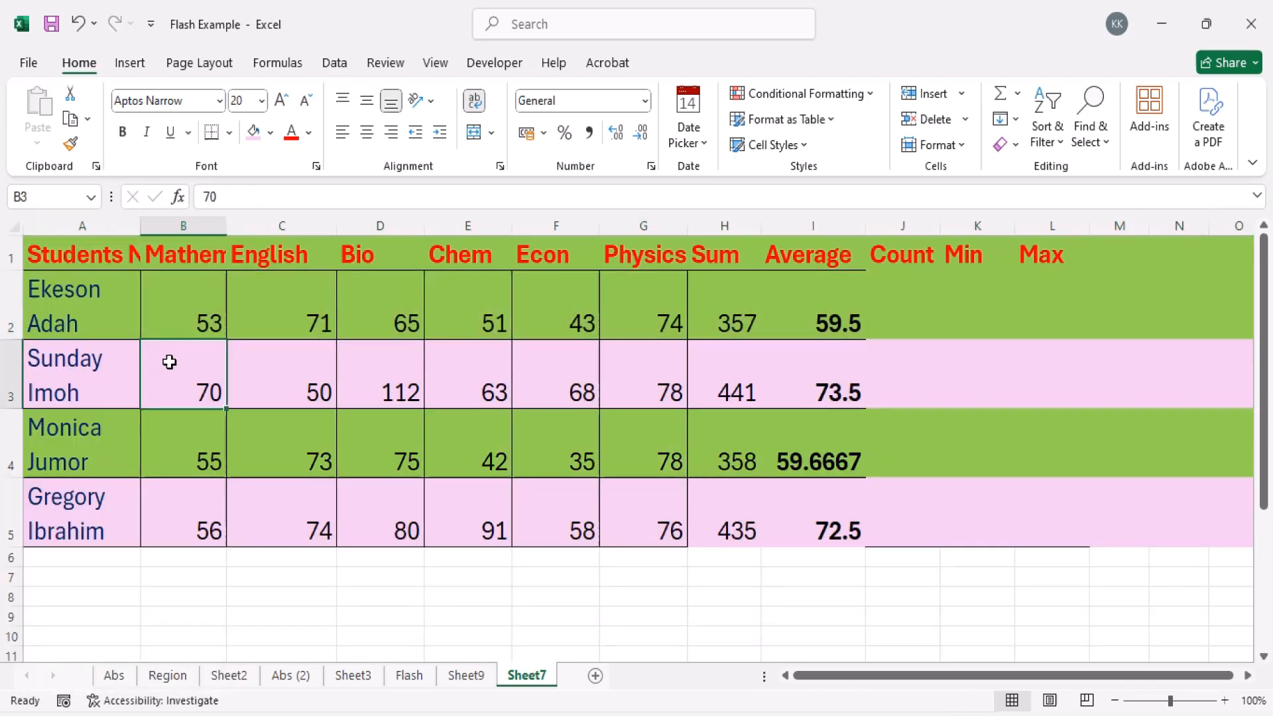
{"action": "key", "text": "ctrl+z"}
{"action": "left_click", "coordinate": [723, 568]}
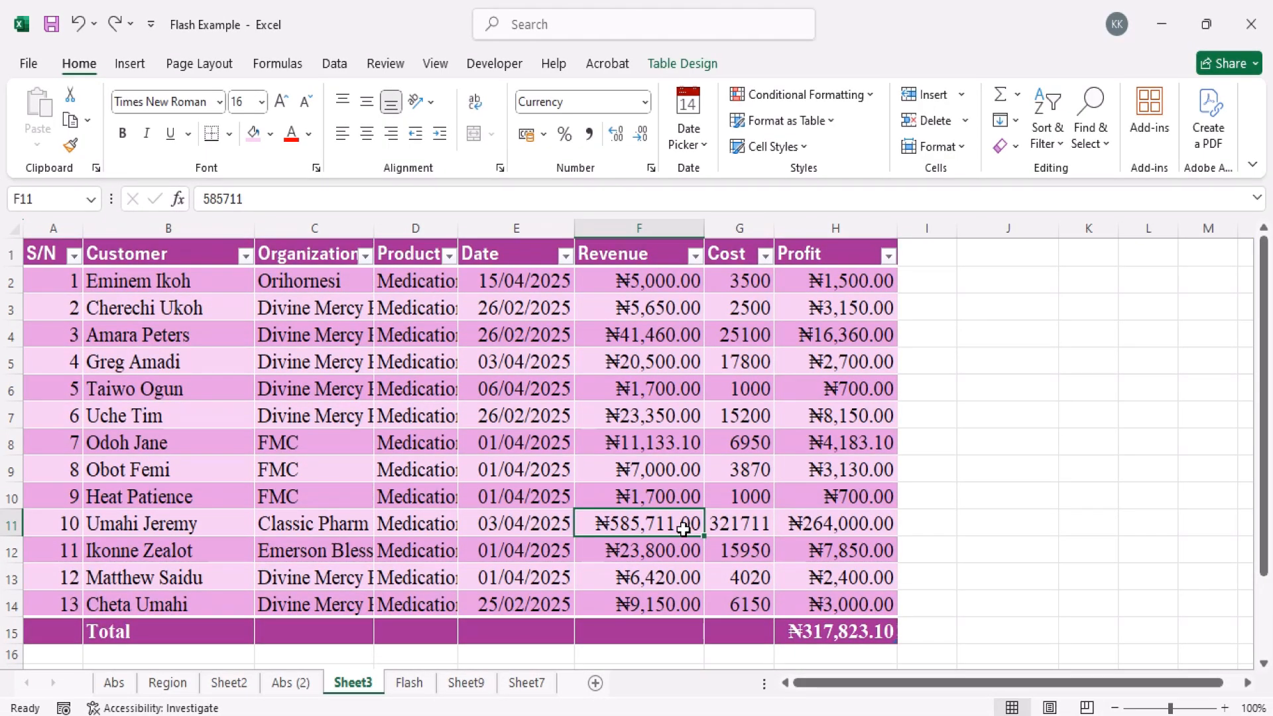
{"action": "left_click", "coordinate": [369, 435]}
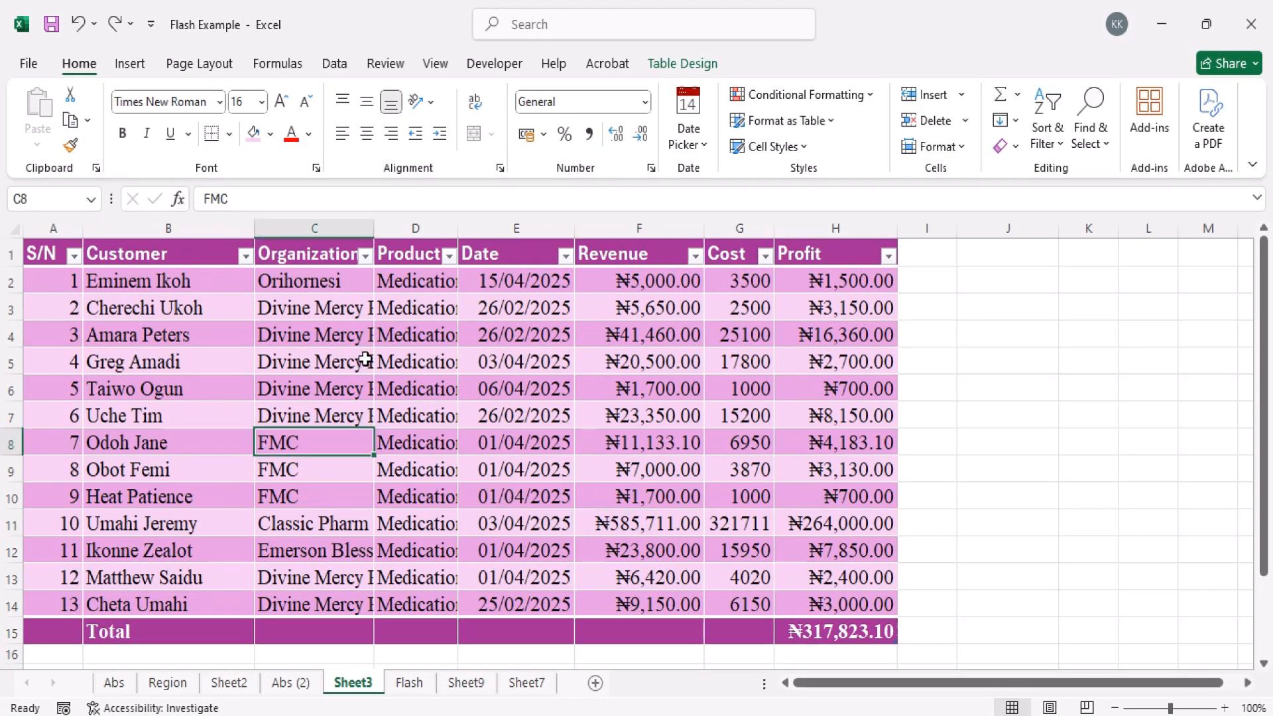
{"action": "right_click", "coordinate": [338, 228]}
{"action": "key", "text": "Escape"}
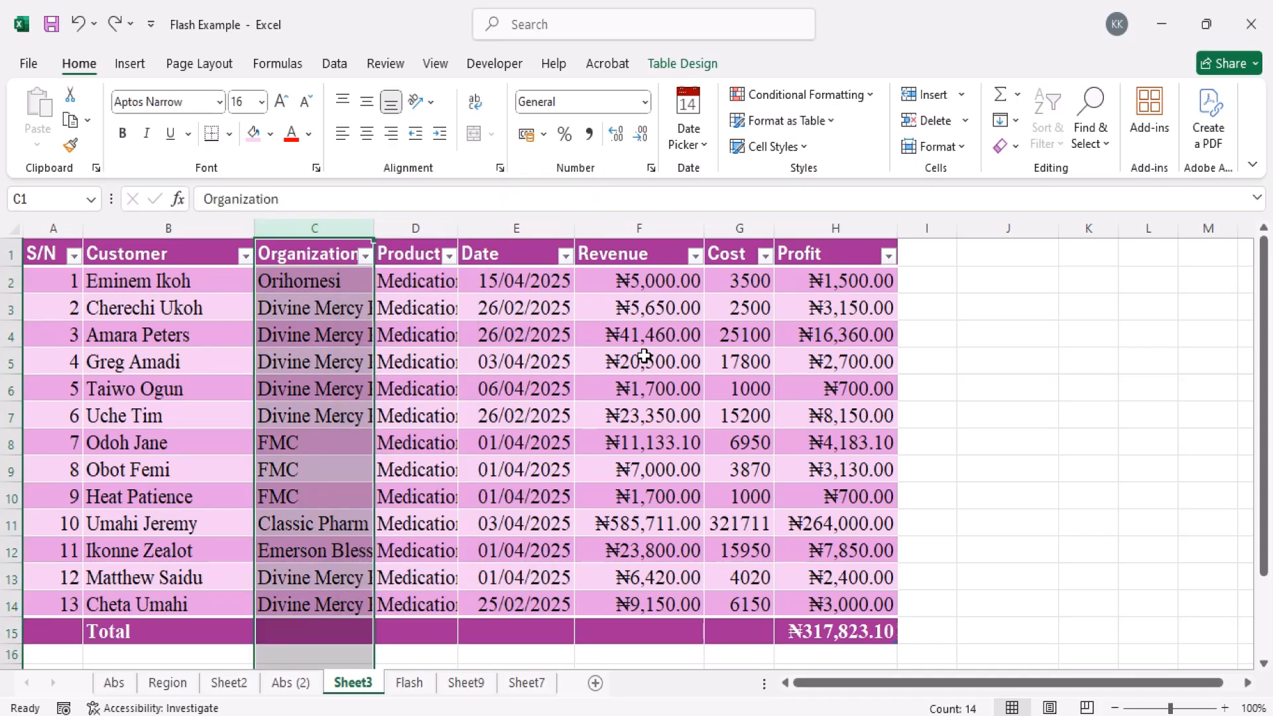
{"action": "right_click", "coordinate": [10, 391]}
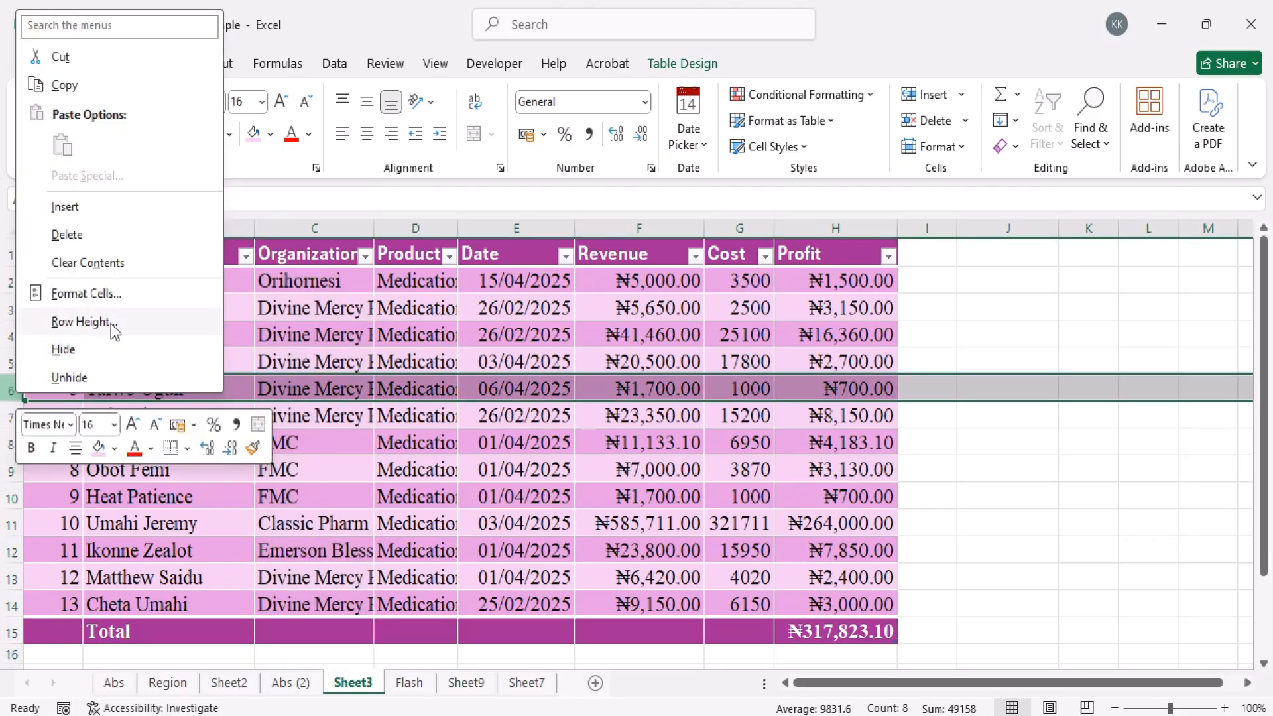
{"action": "key", "text": "Escape"}
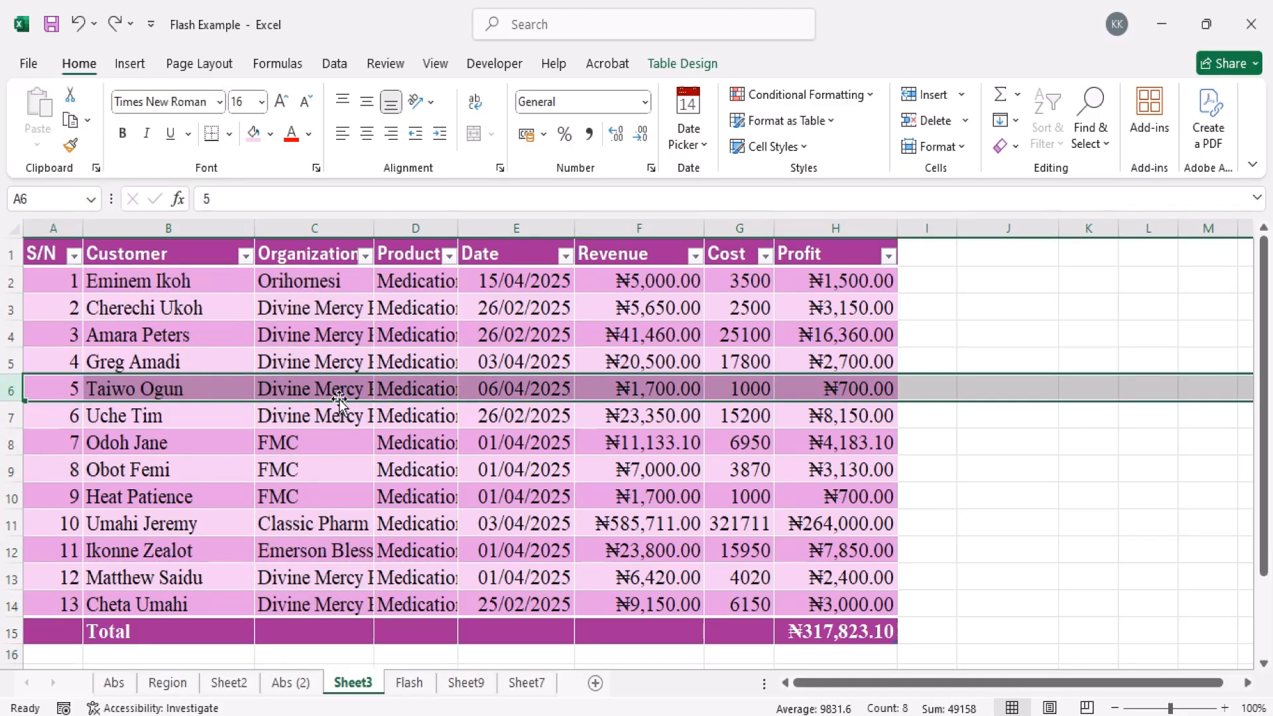
{"action": "left_click", "coordinate": [418, 391]}
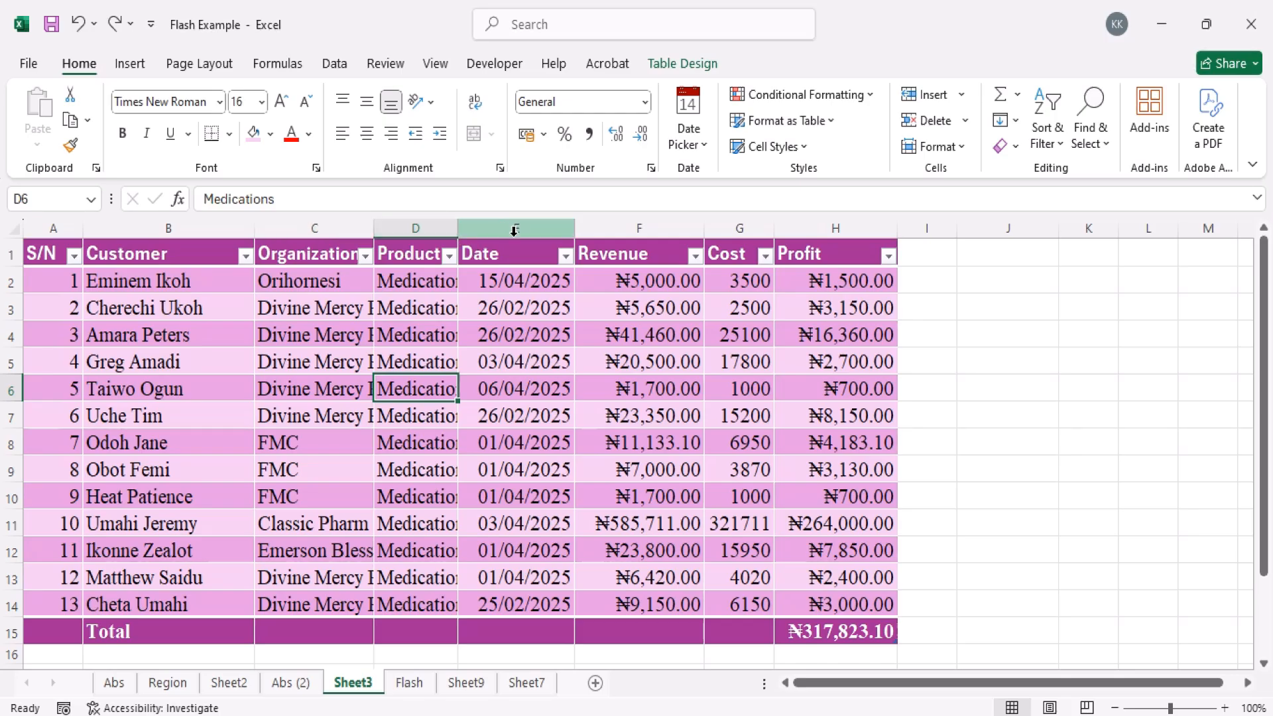
- Hide the Date column (column E) on Sheet3 directly from the column selection, and undo the hiding
{"action": "left_click", "coordinate": [514, 230]}
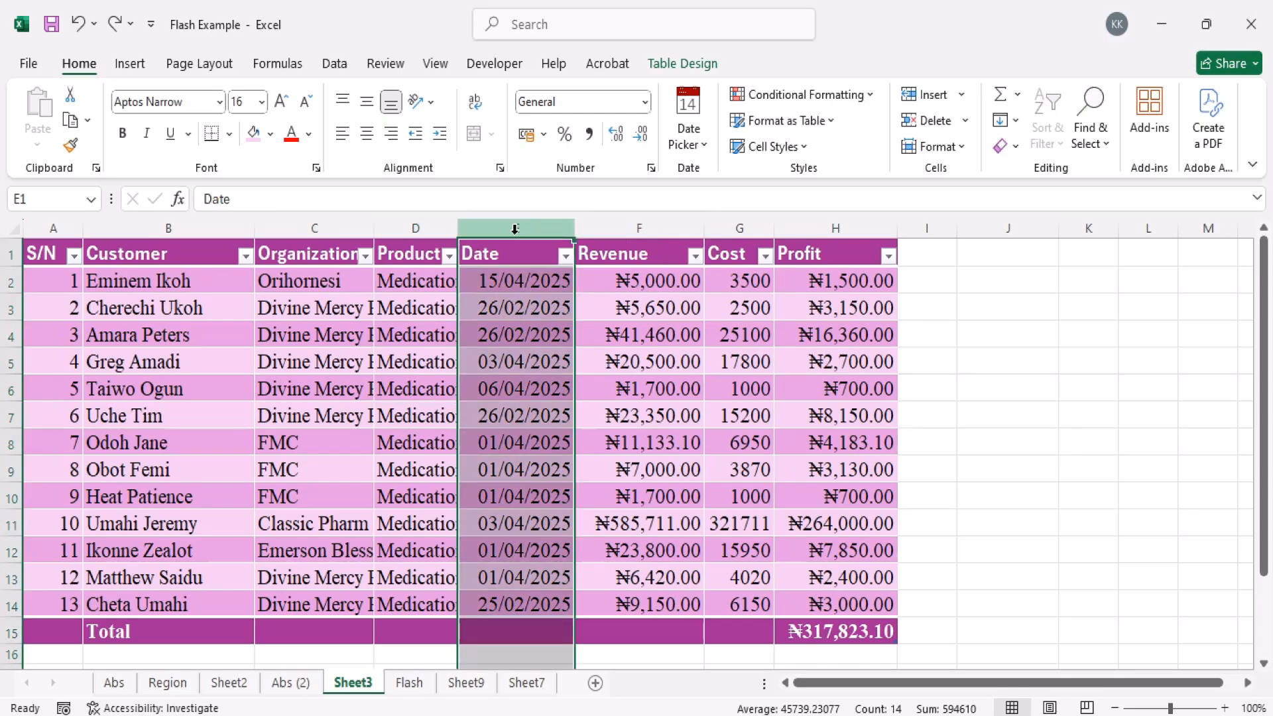
{"action": "right_click", "coordinate": [515, 232]}
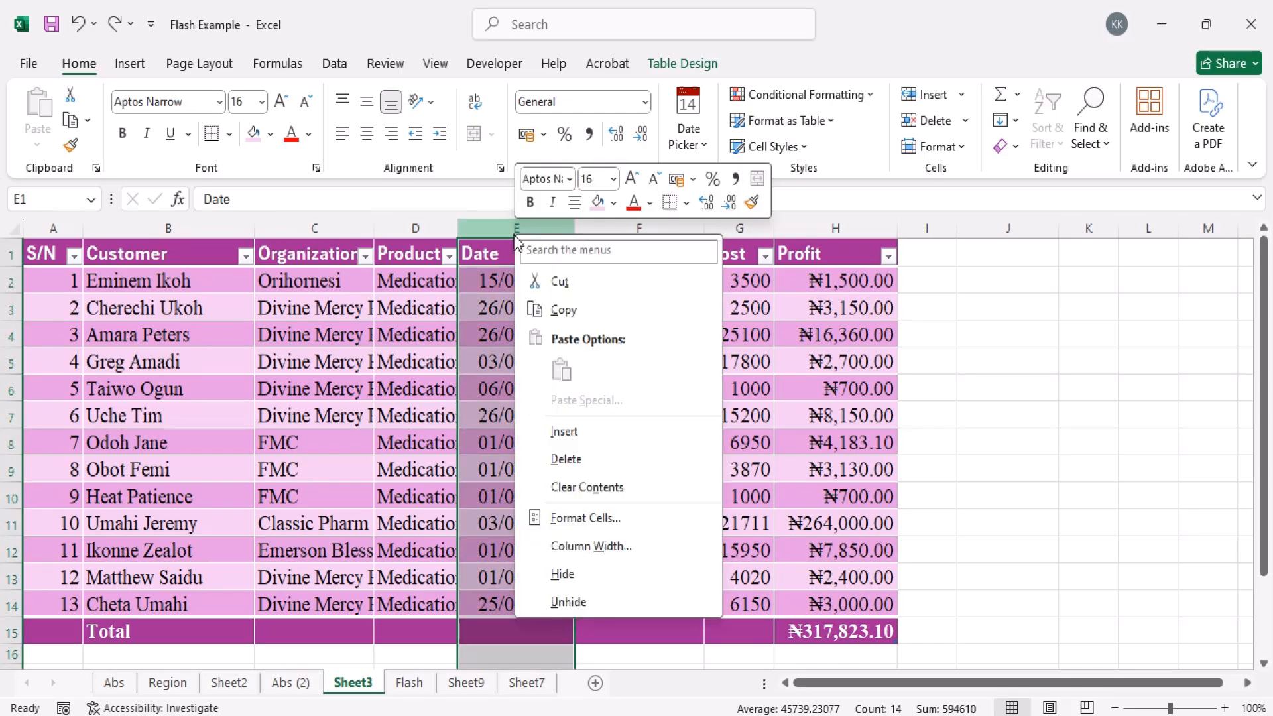
{"action": "left_click", "coordinate": [580, 574]}
{"action": "left_click", "coordinate": [507, 497]}
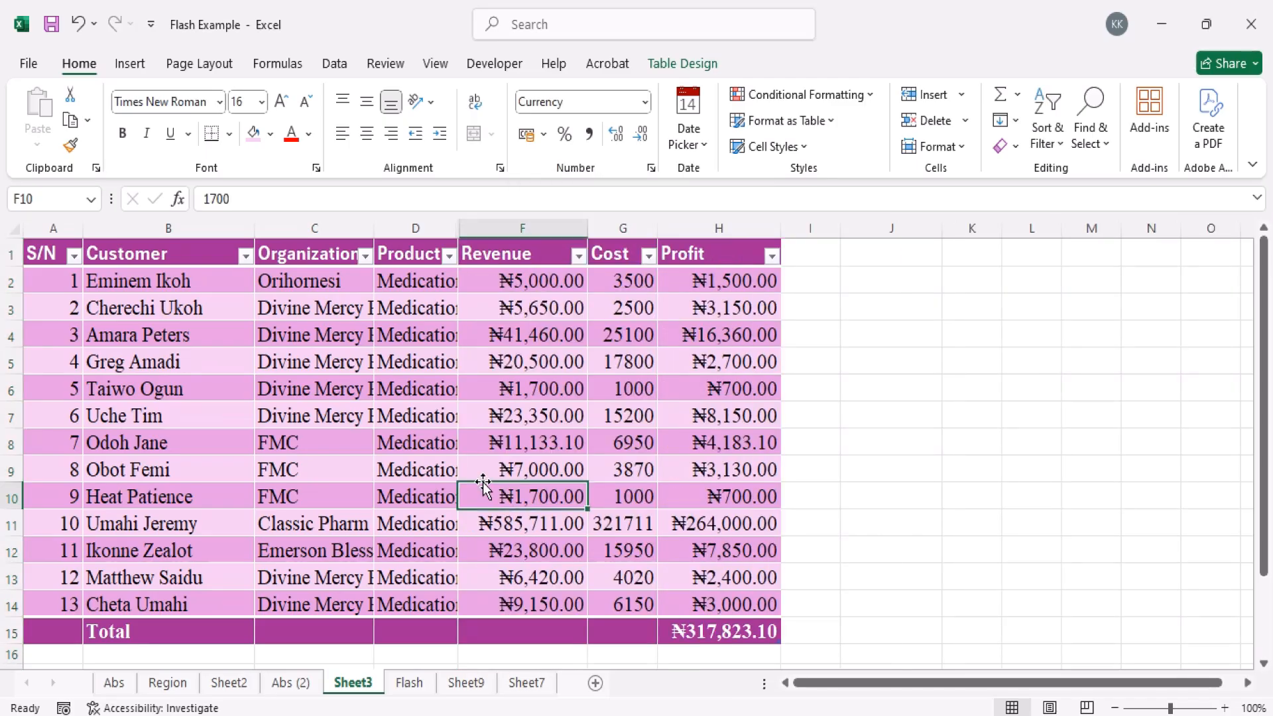
{"action": "left_click", "coordinate": [421, 416]}
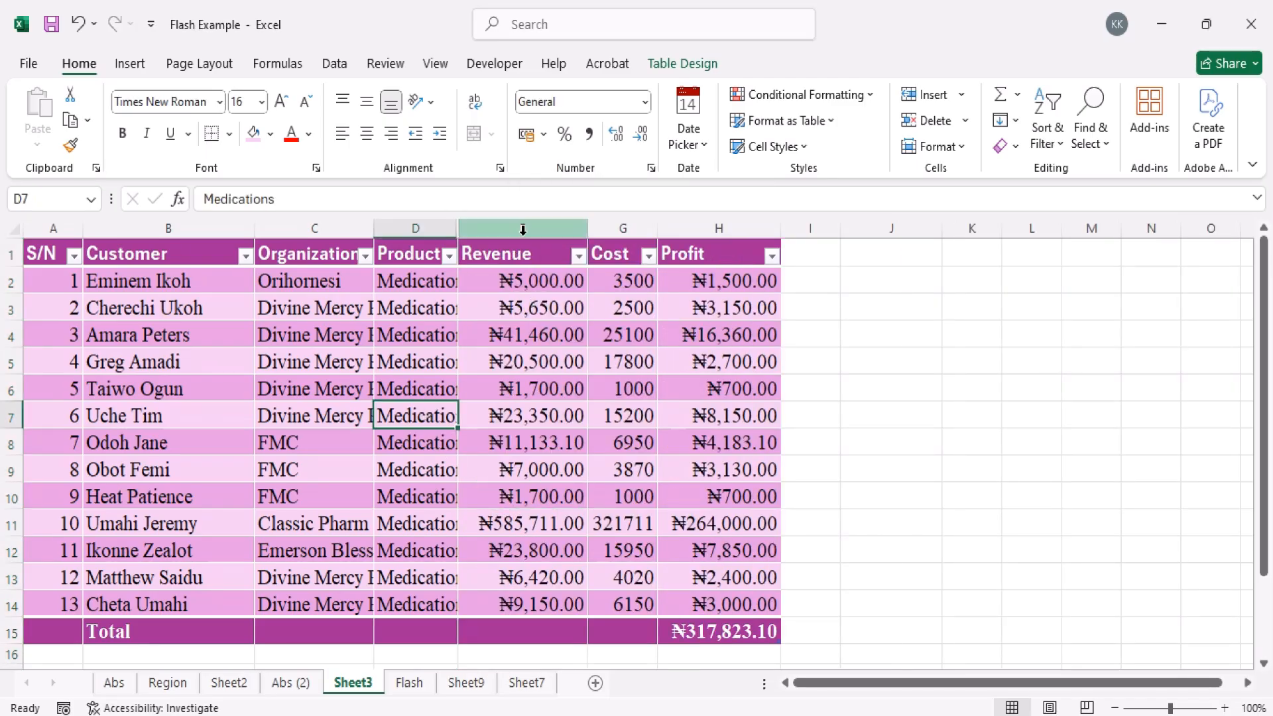
{"action": "key", "text": "ctrl+z"}
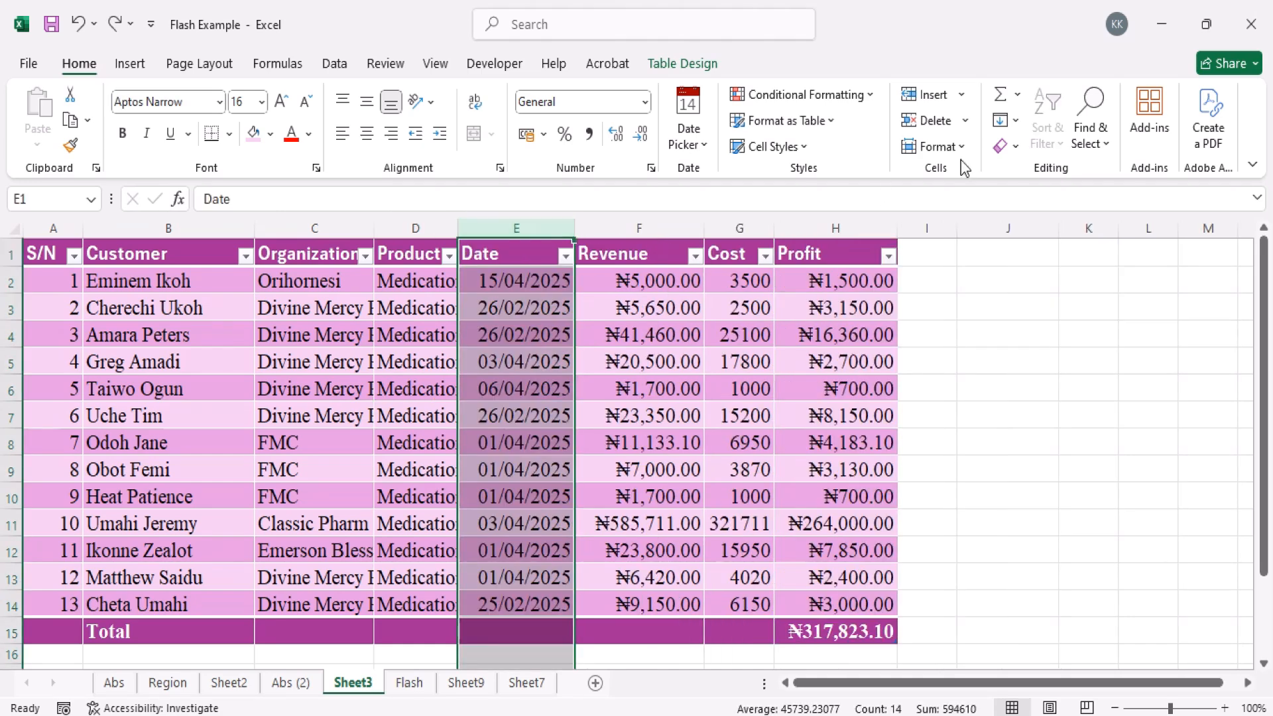
- Hide the still selected Date column using the Hide Columns formatting command
{"action": "left_click", "coordinate": [956, 146]}
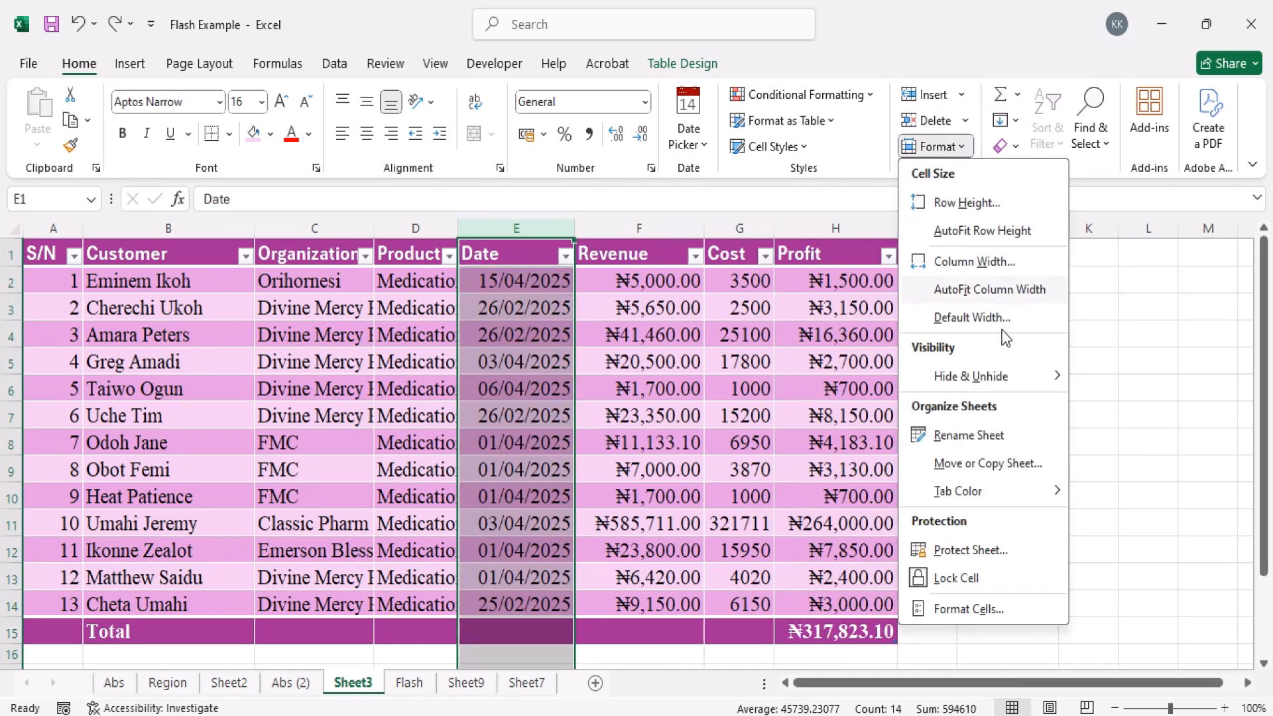
{"action": "mouse_move", "coordinate": [1004, 376]}
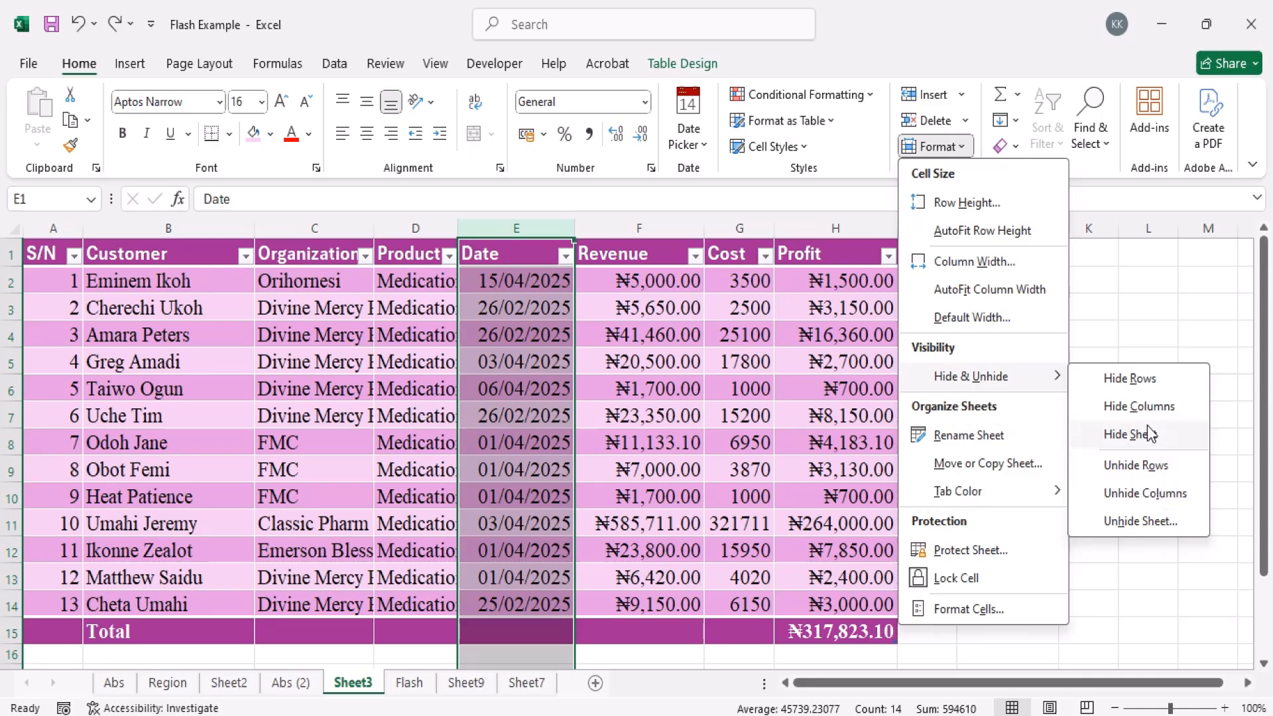
{"action": "left_click", "coordinate": [1139, 406]}
{"action": "left_click", "coordinate": [771, 451]}
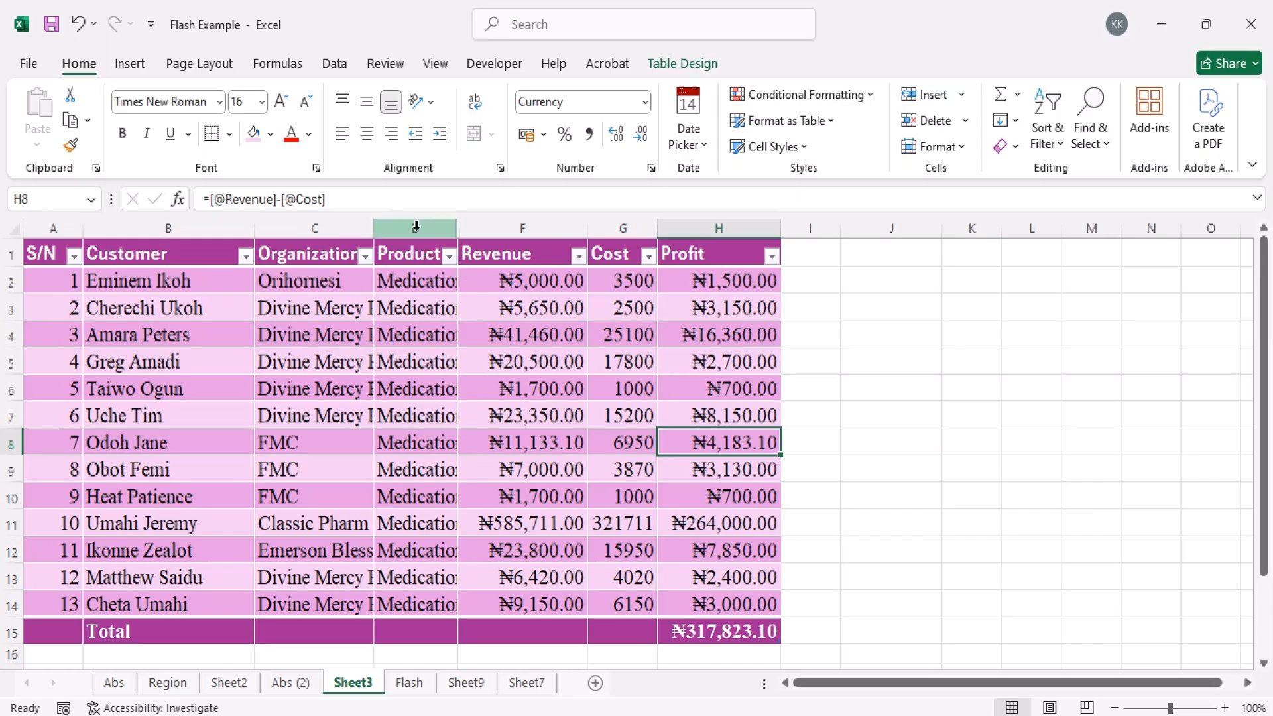
- Select the Product and Revenue columns around the hidden Date column, unhide it directly from the selection, and undo the unhiding
{"action": "left_click_drag", "start_coordinate": [416, 226], "coordinate": [497, 224]}
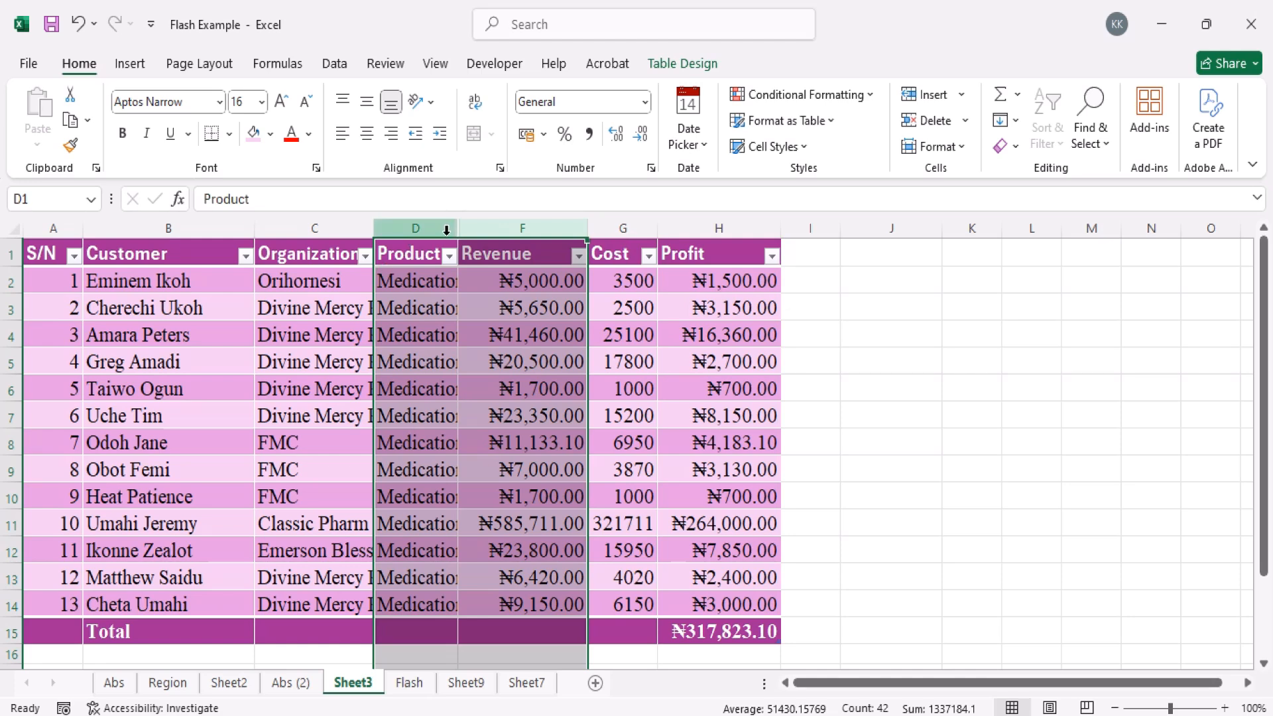
{"action": "right_click", "coordinate": [446, 230]}
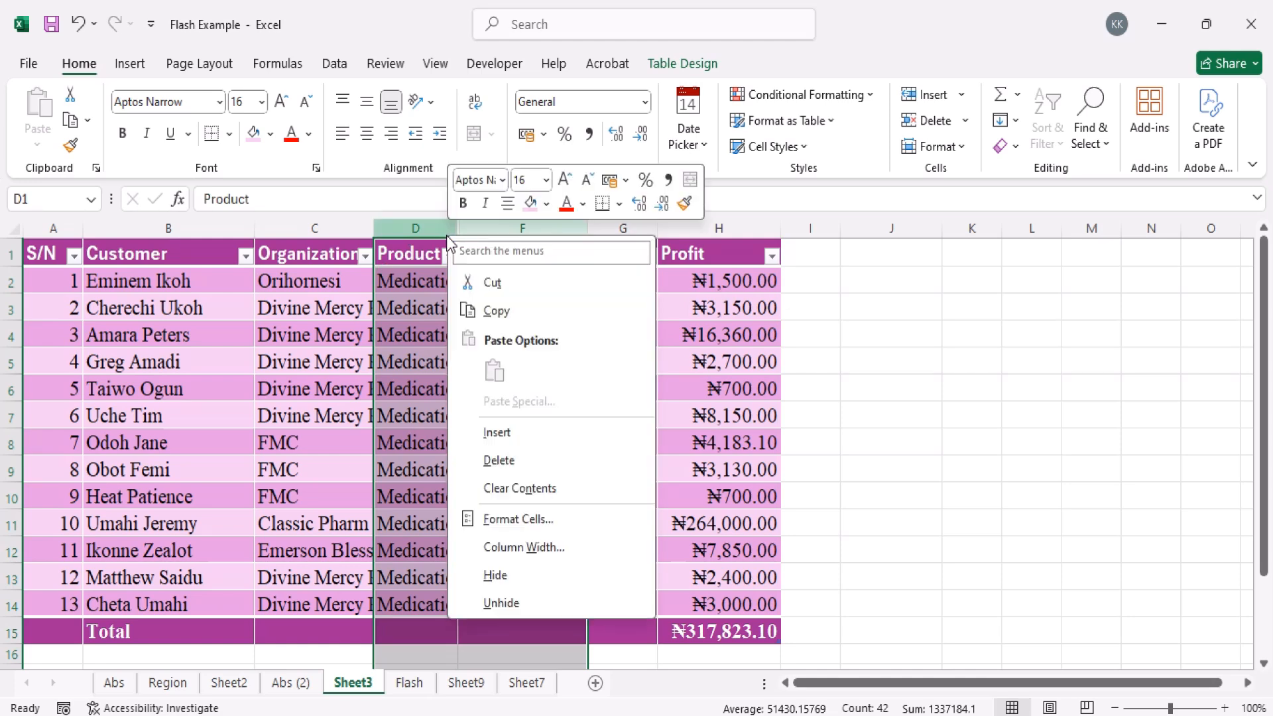
{"action": "left_click", "coordinate": [509, 594]}
{"action": "left_click", "coordinate": [524, 495]}
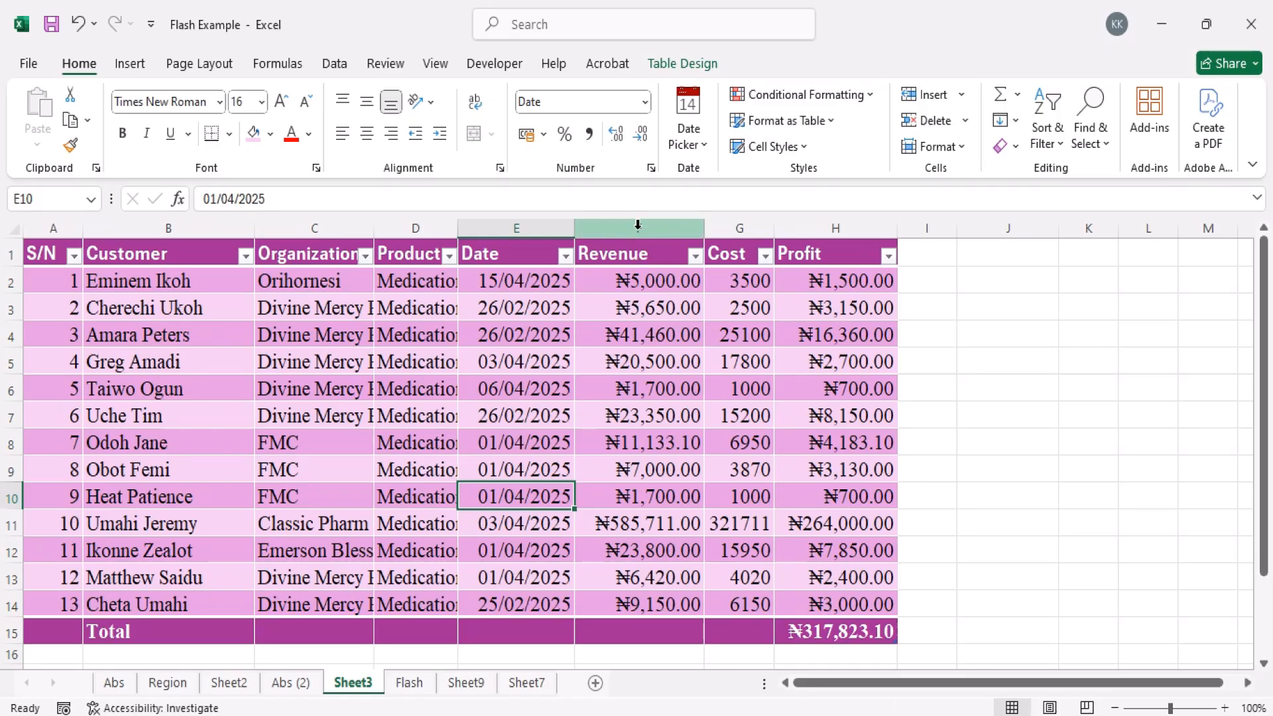
{"action": "key", "text": "ctrl+z"}
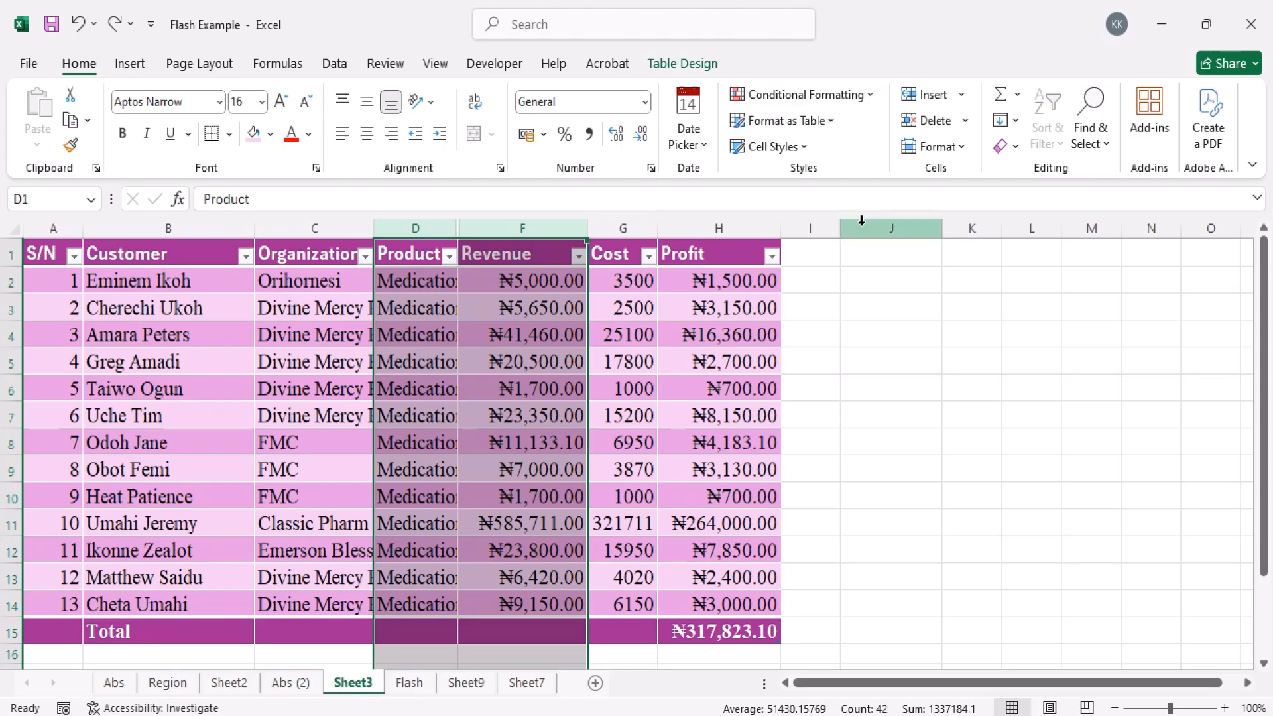
- Unhide the Date column within the selected Product to Revenue columns using the Unhide Columns formatting command
{"action": "left_click", "coordinate": [954, 149]}
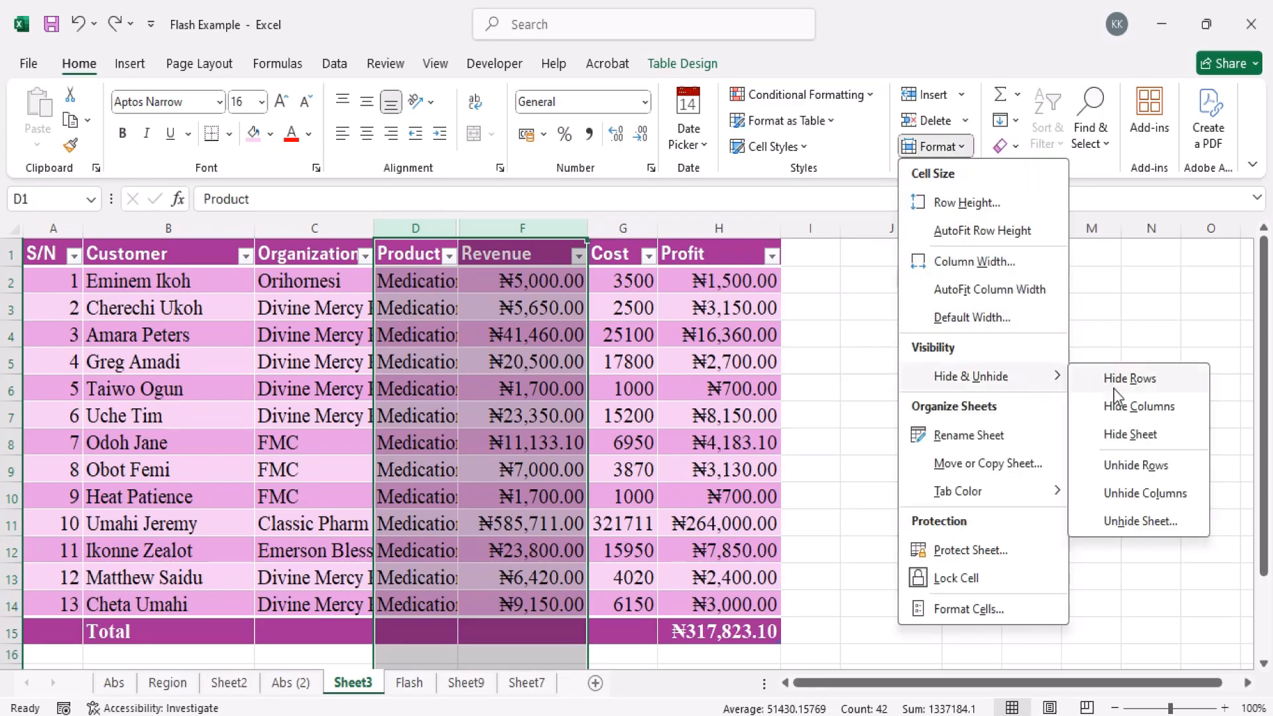
{"action": "left_click", "coordinate": [1168, 498]}
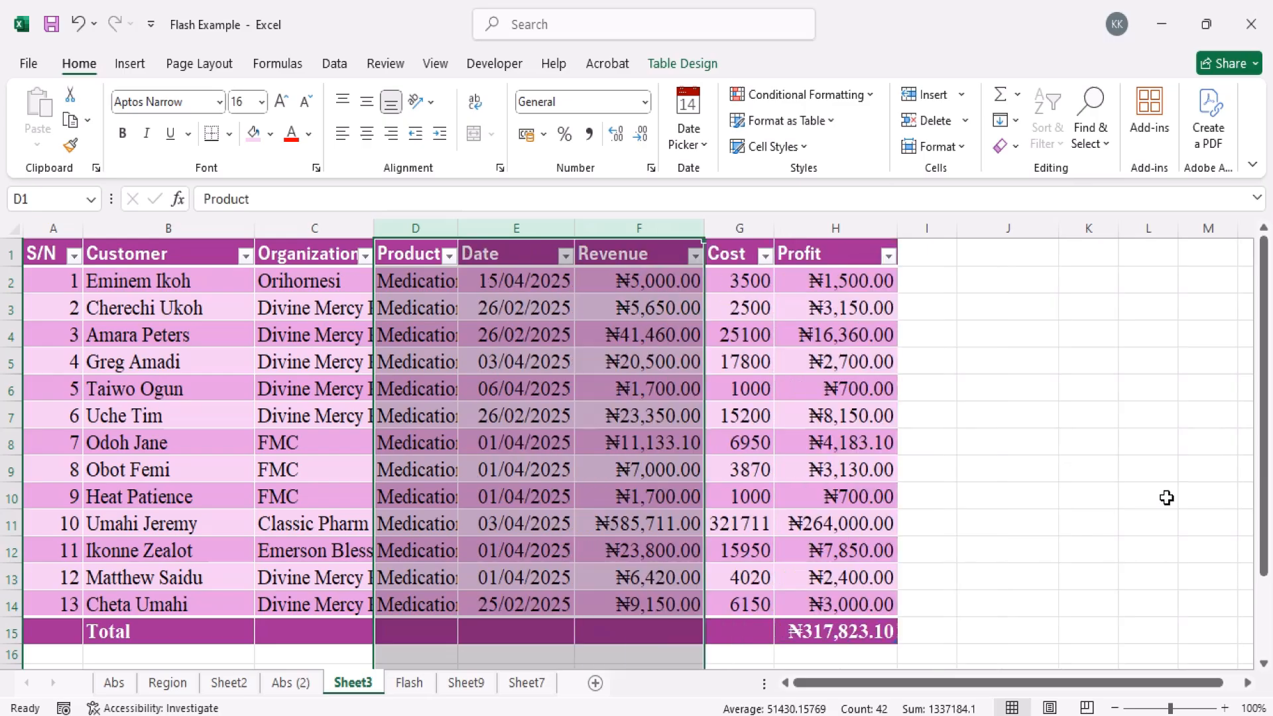
{"action": "left_click", "coordinate": [734, 498]}
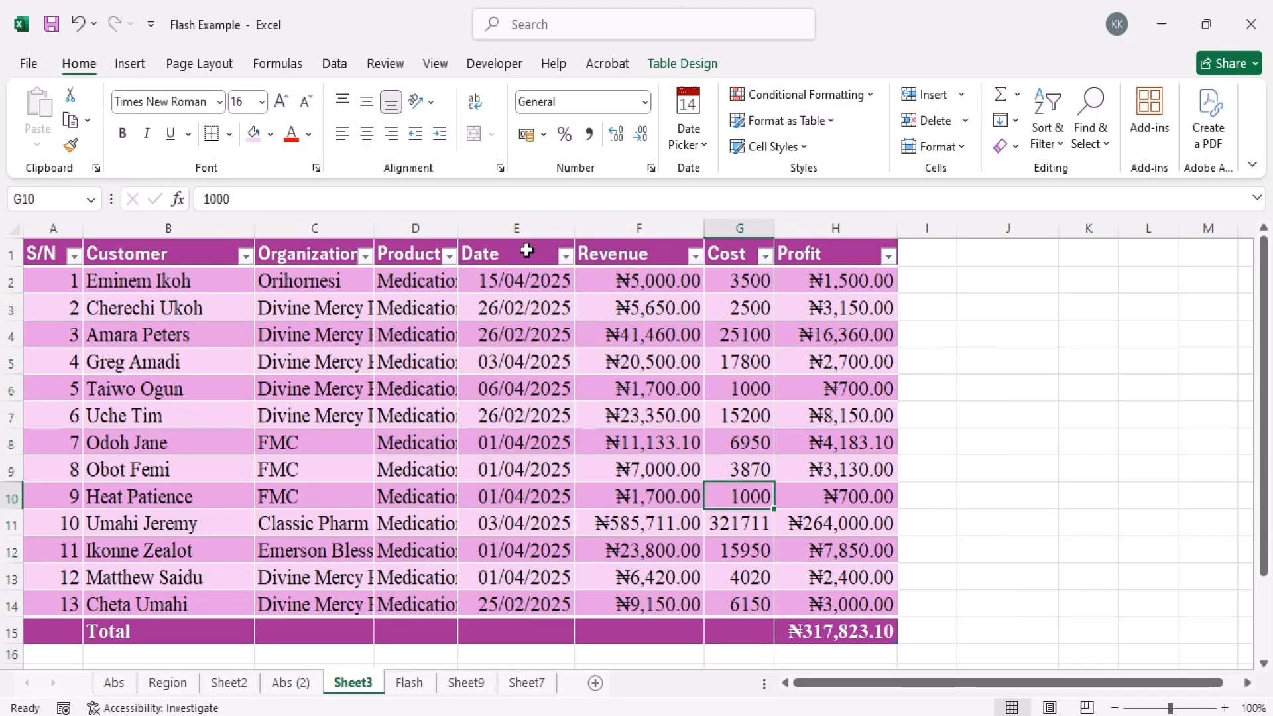
- Hide the Date column again, and reveal it from the boundary between columns D and F with its width auto-fitted
{"action": "right_click", "coordinate": [519, 226]}
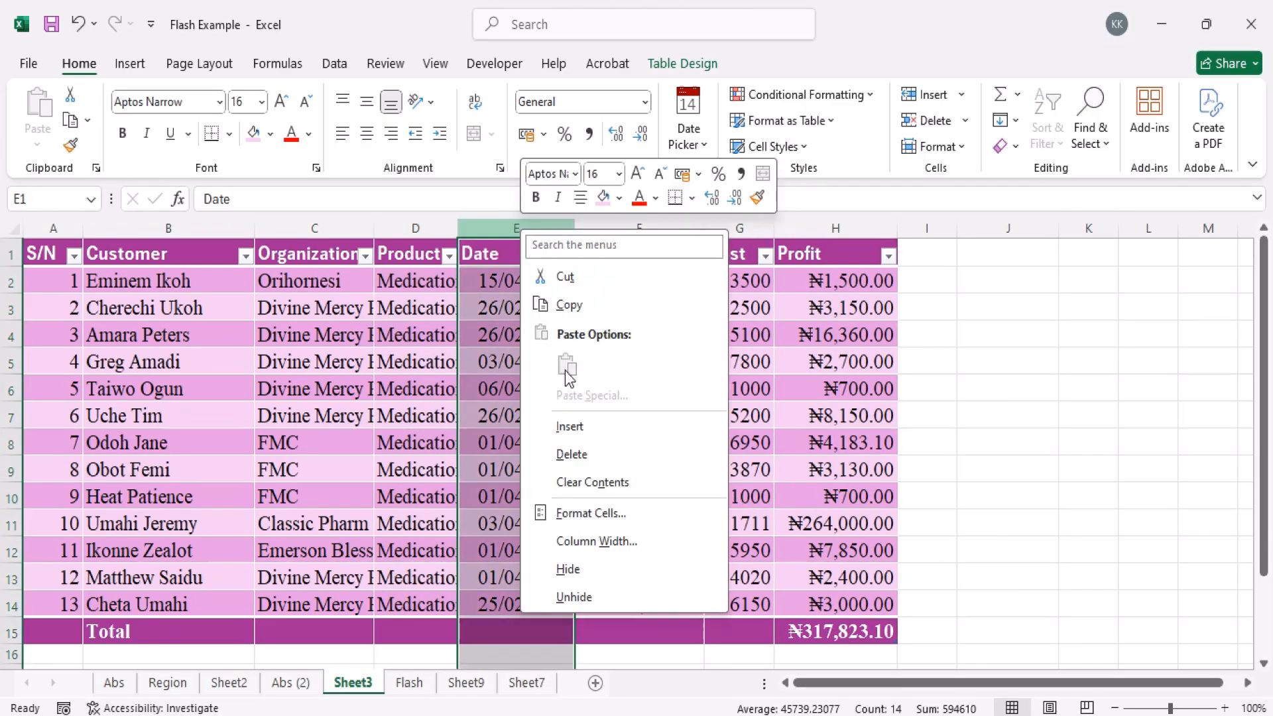
{"action": "left_click", "coordinate": [568, 570]}
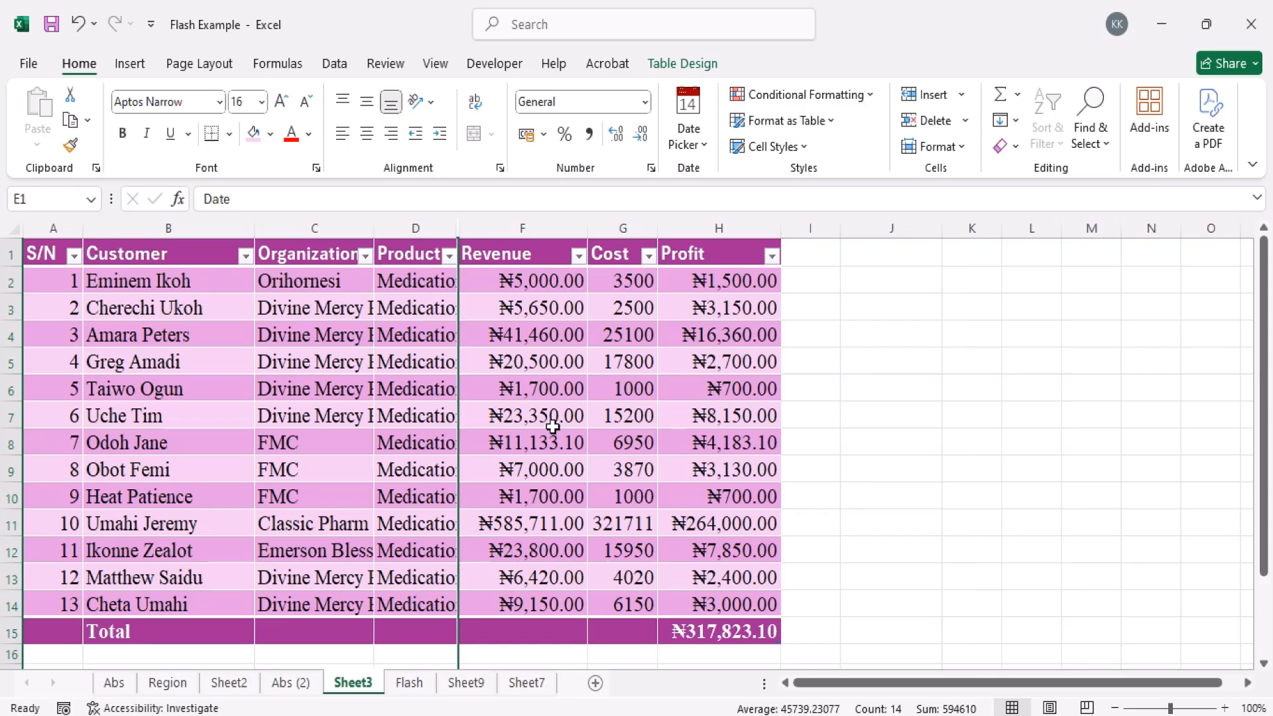
{"action": "double_click", "coordinate": [459, 229]}
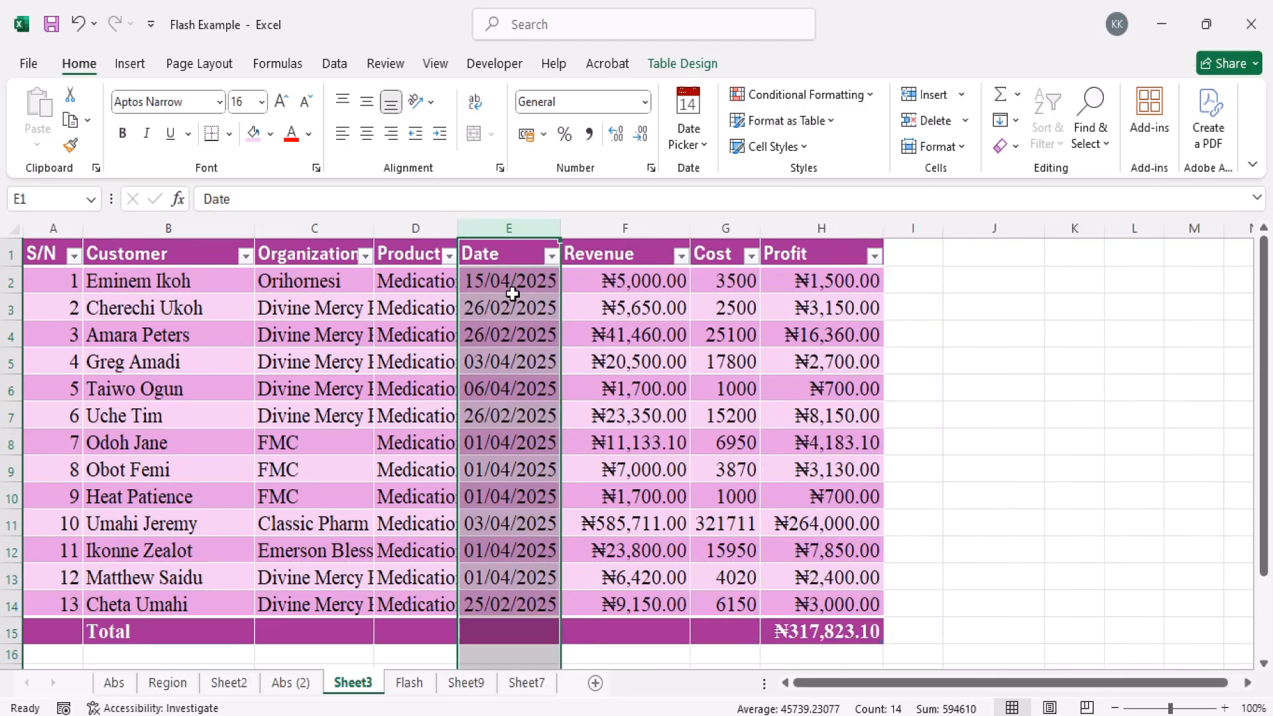
{"action": "left_click", "coordinate": [513, 295]}
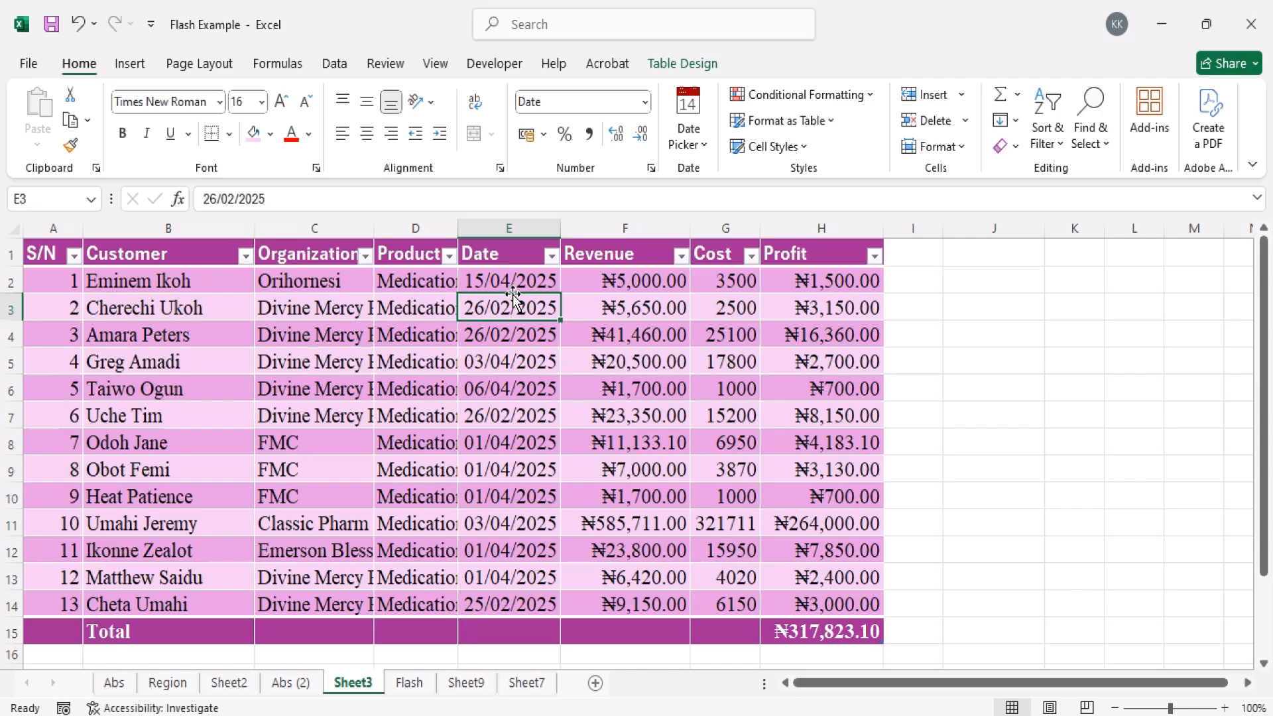
{"action": "left_click", "coordinate": [683, 528]}
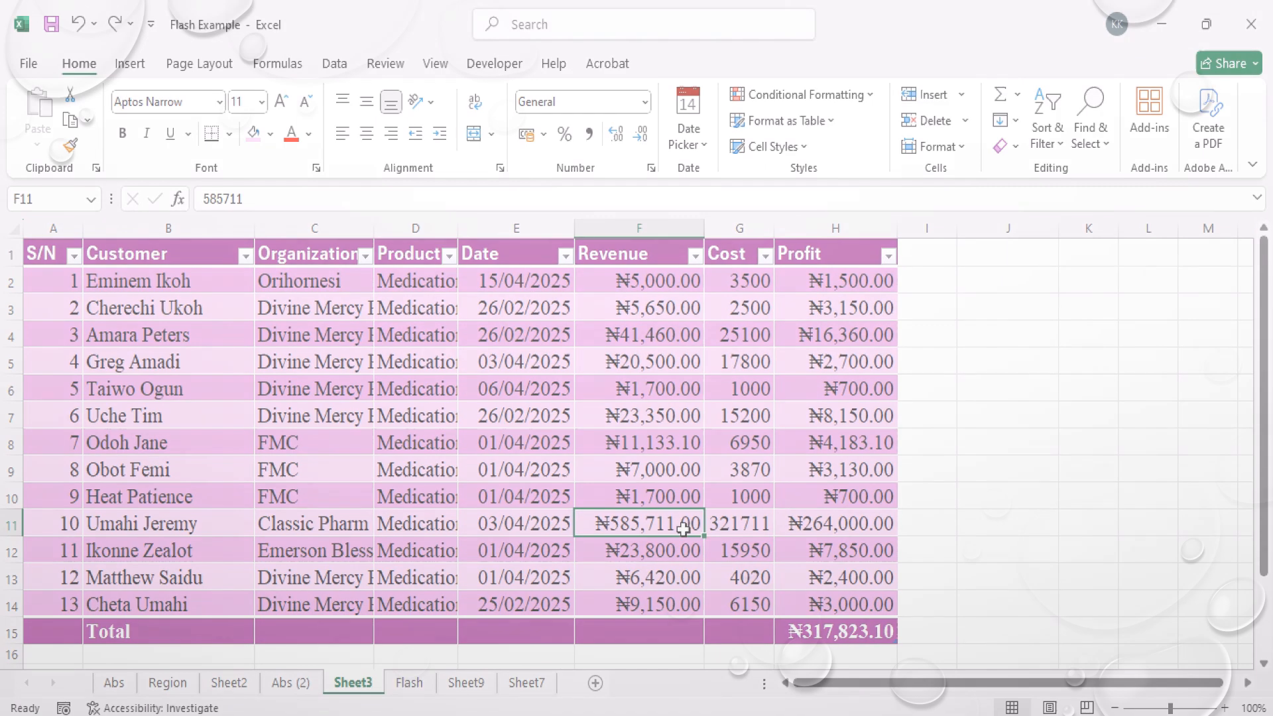